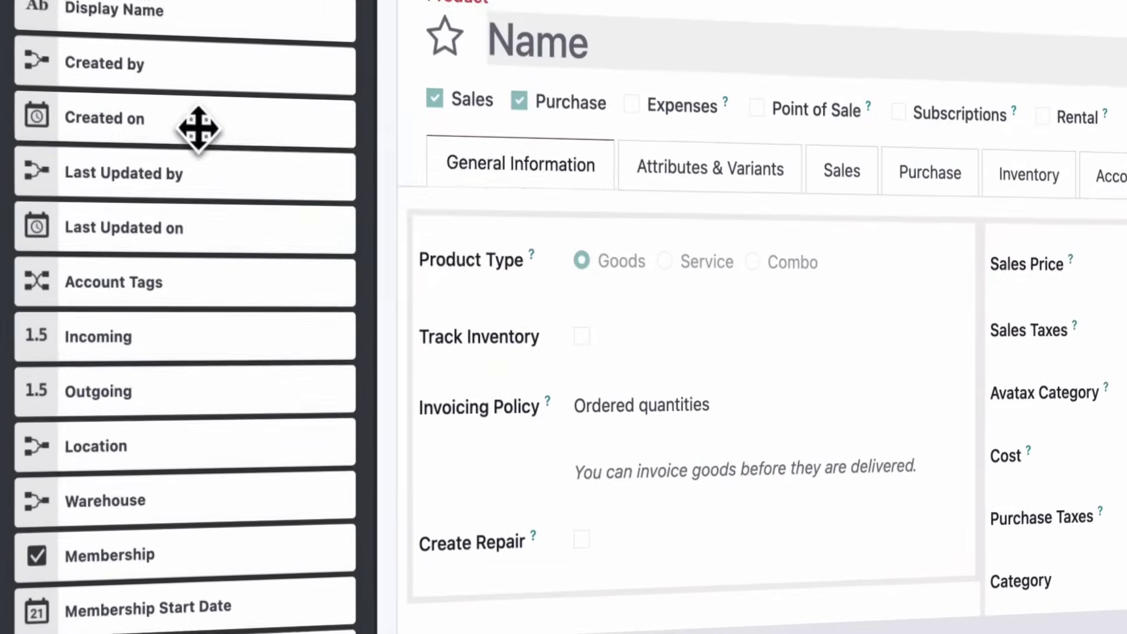
Add the Created on field to the product form, a new filter below Goods, and move Sales Teams higher in the Sales menu
{"action": "left_click_drag", "start_coordinate": [198, 128], "coordinate": [591, 574]}
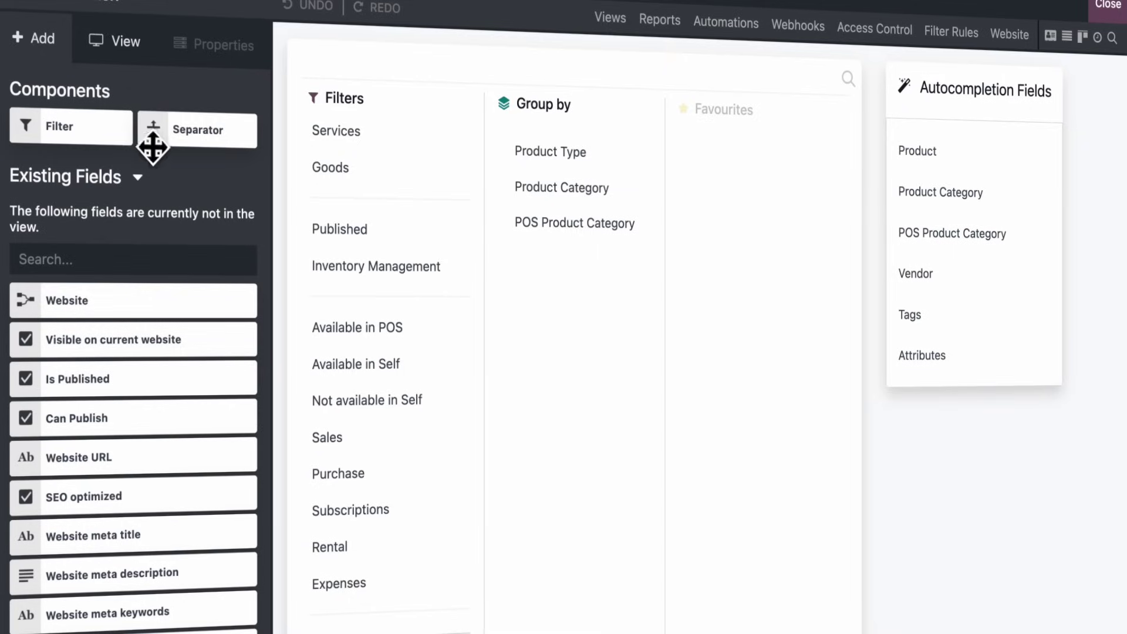
{"action": "left_click_drag", "start_coordinate": [111, 139], "coordinate": [396, 207]}
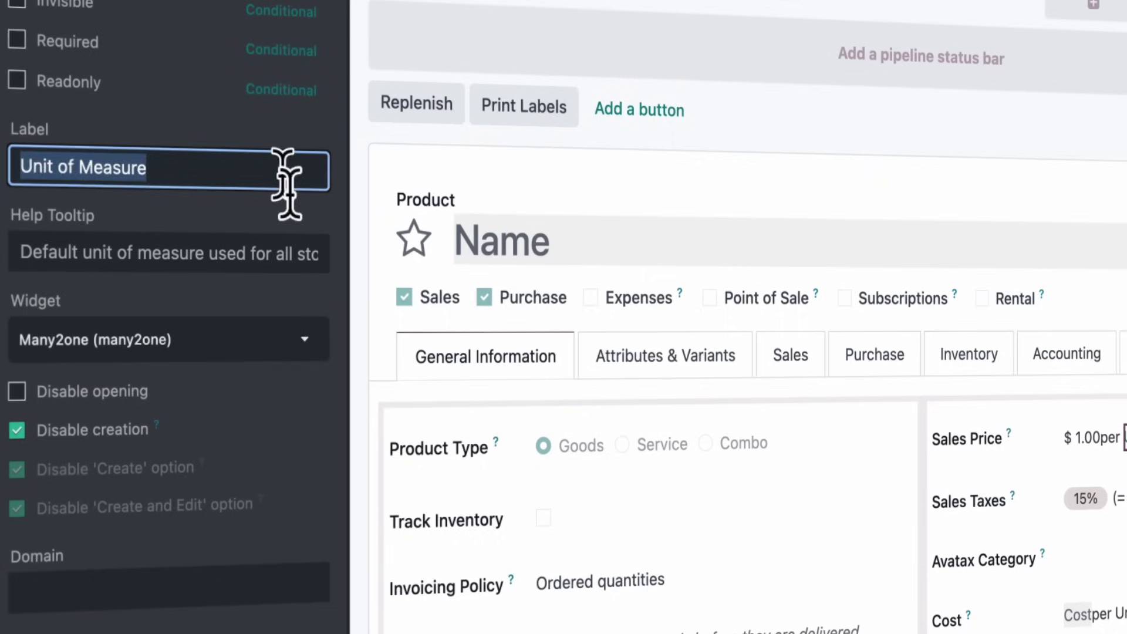
{"action": "type", "text": "De"}
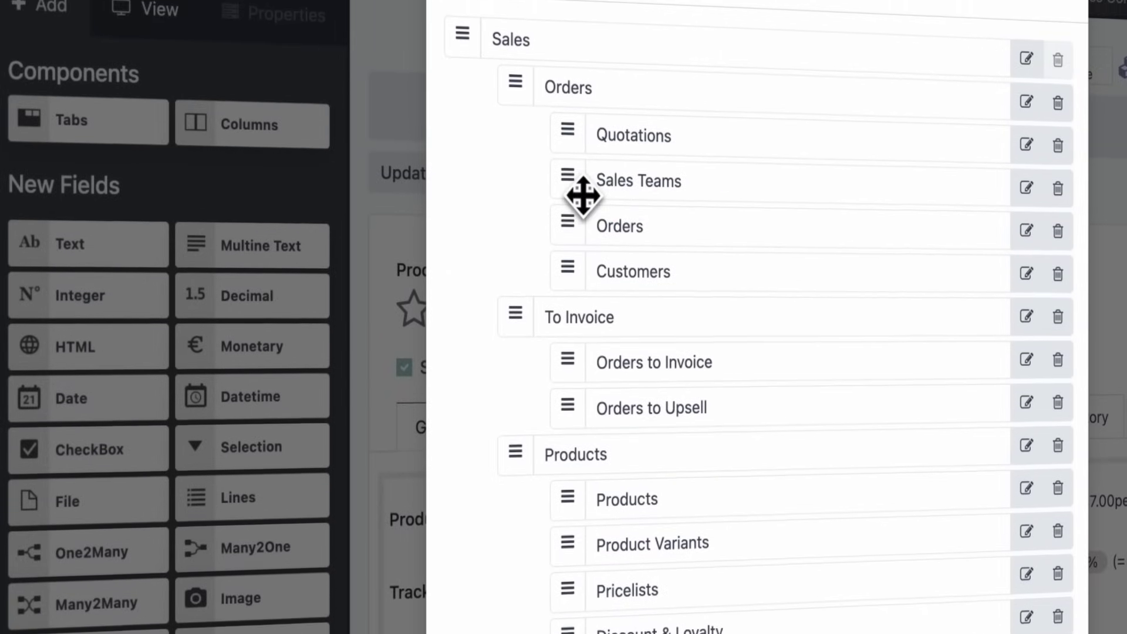
{"action": "left_click_drag", "start_coordinate": [583, 193], "coordinate": [538, 88]}
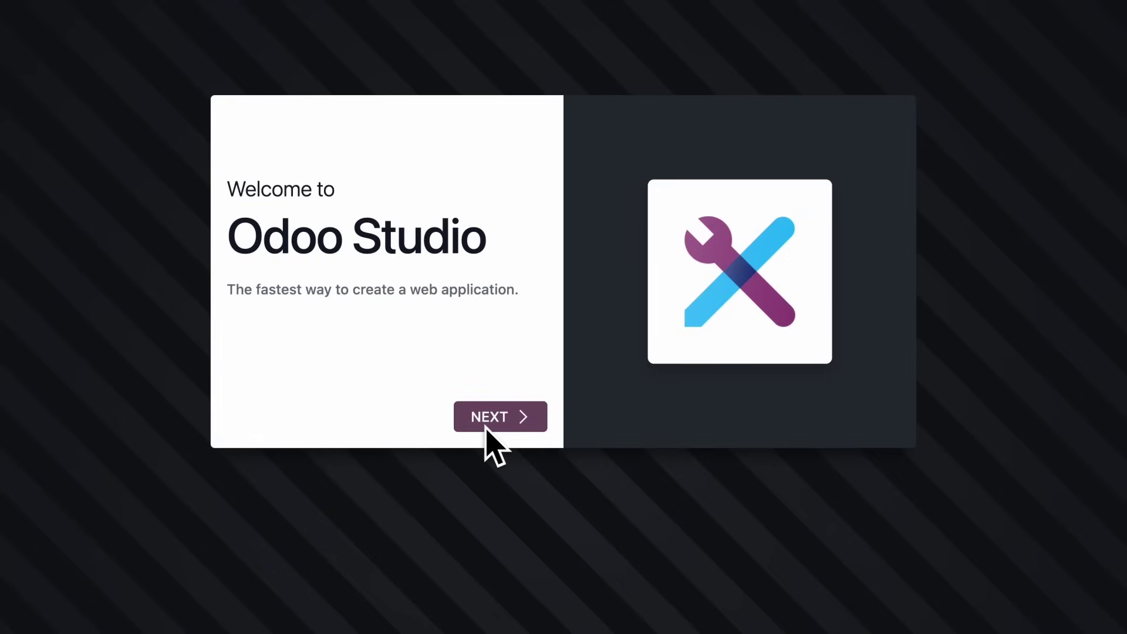
Start a new app named Real Estate with a yellow house icon
{"action": "left_click", "coordinate": [489, 423]}
{"action": "type", "text": "R"}
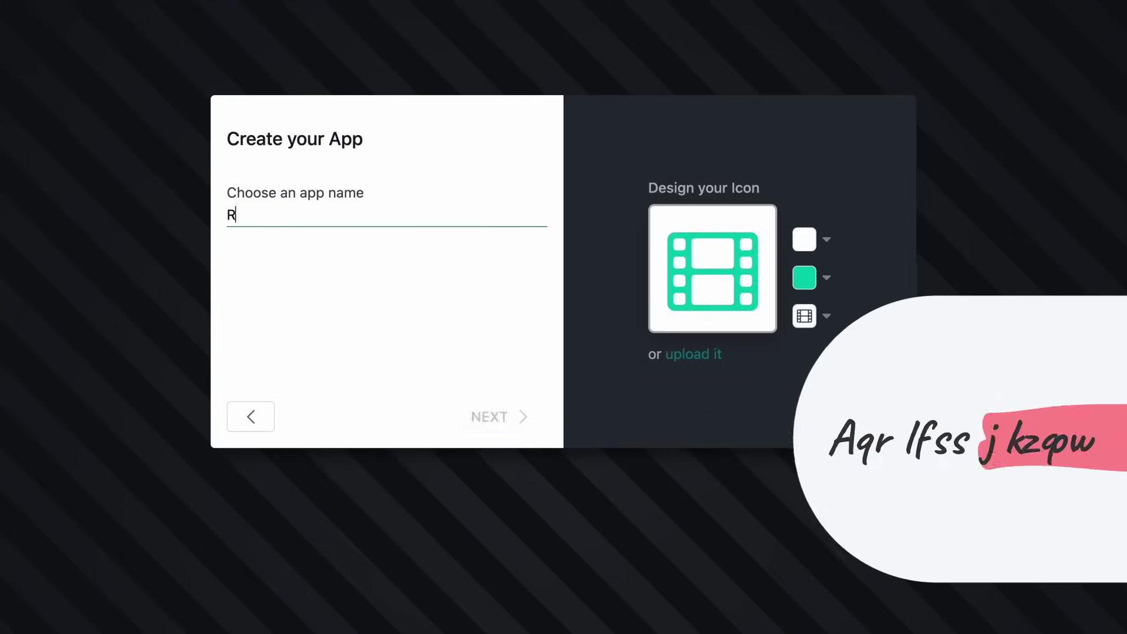
{"action": "type", "text": "eal Estate"}
{"action": "left_click", "coordinate": [805, 279]}
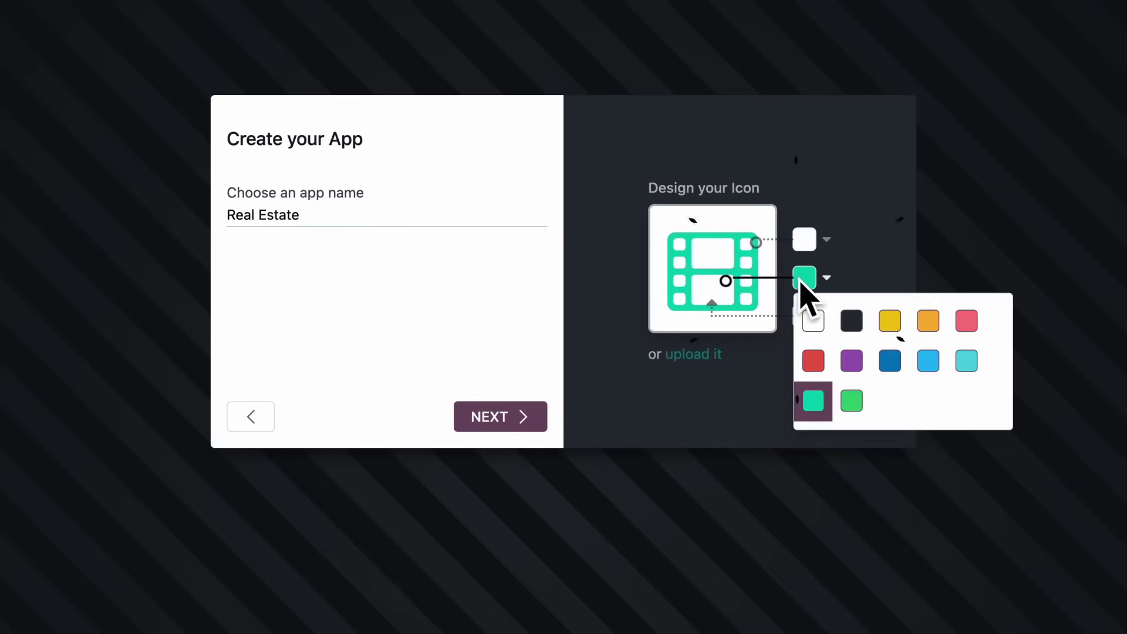
{"action": "left_click", "coordinate": [889, 320]}
{"action": "left_click", "coordinate": [804, 316]}
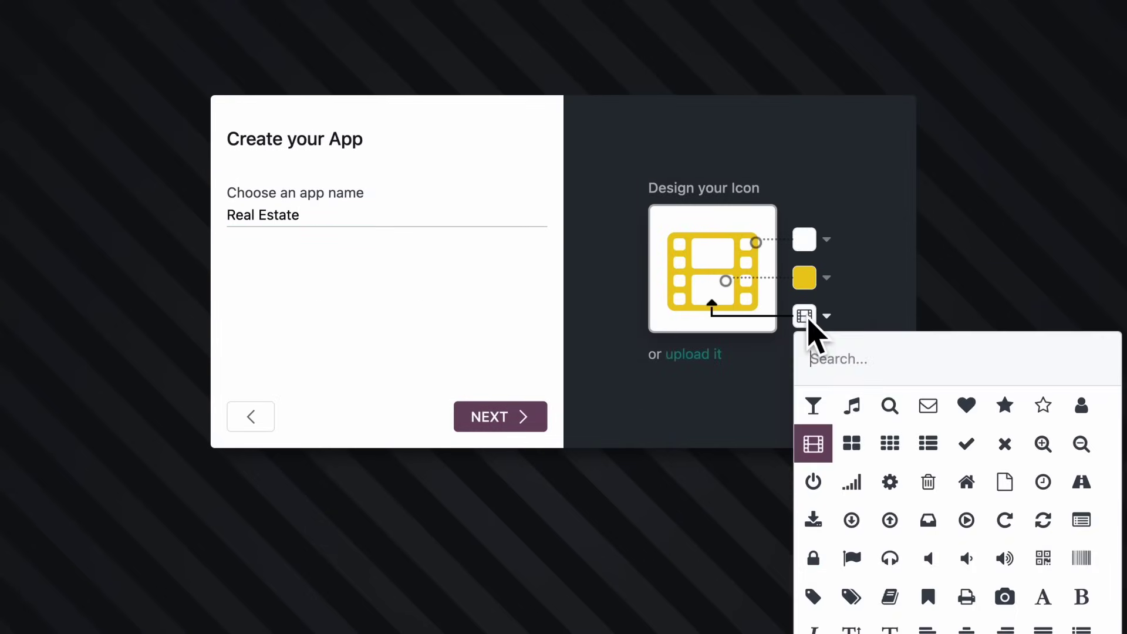
{"action": "left_click", "coordinate": [966, 482]}
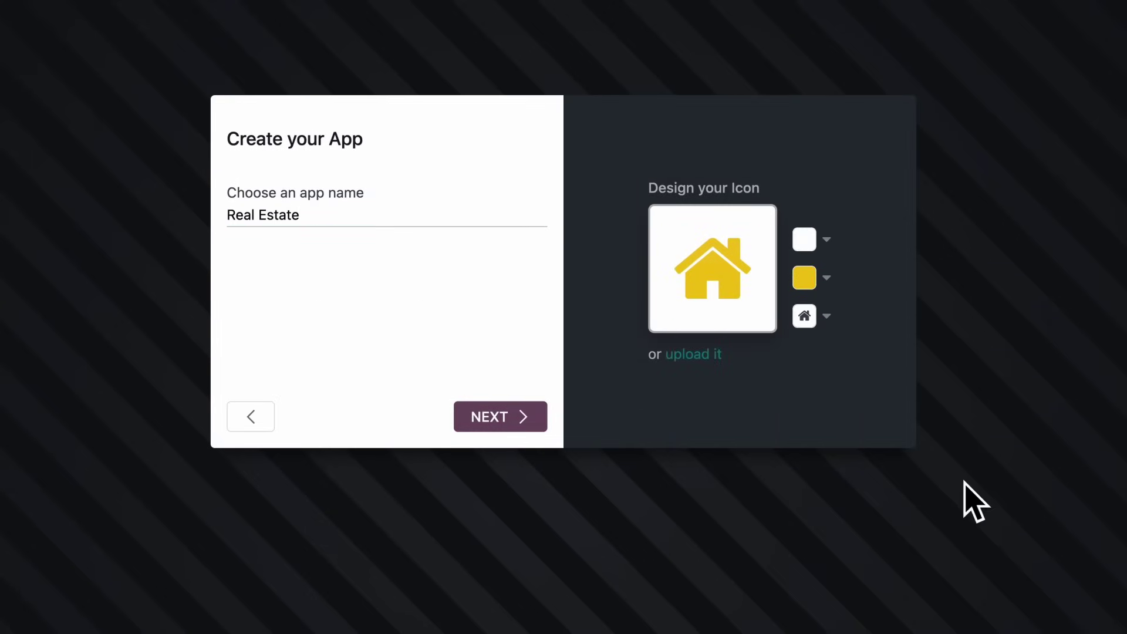
Name the first menu Properties on a new model and continue
{"action": "left_click", "coordinate": [531, 418]}
{"action": "type", "text": "Properties"}
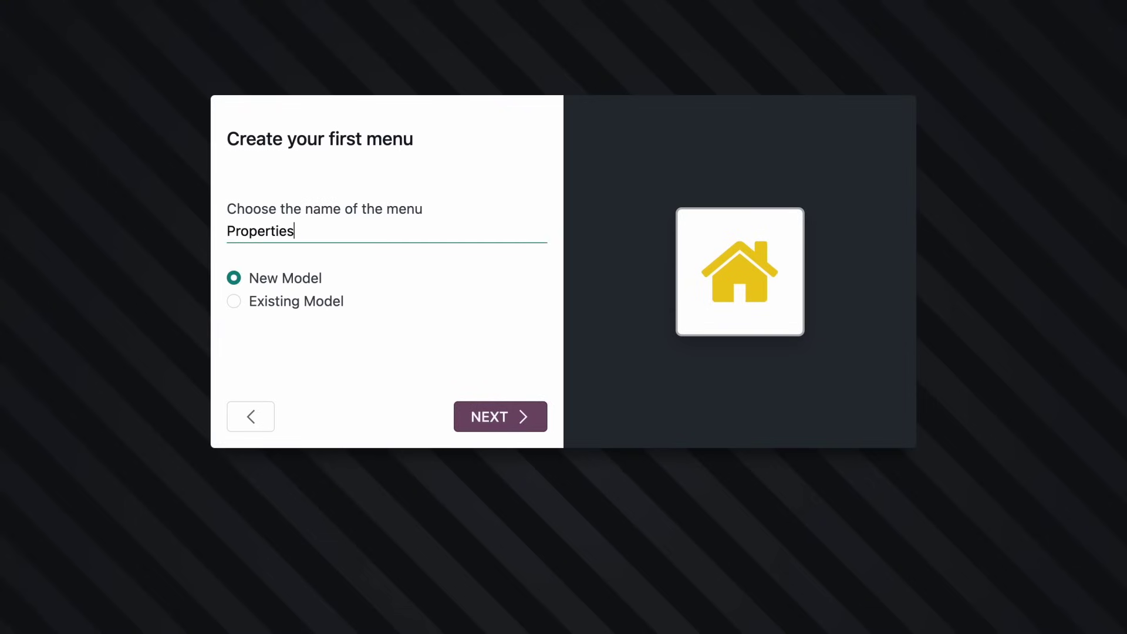
{"action": "left_click", "coordinate": [534, 422]}
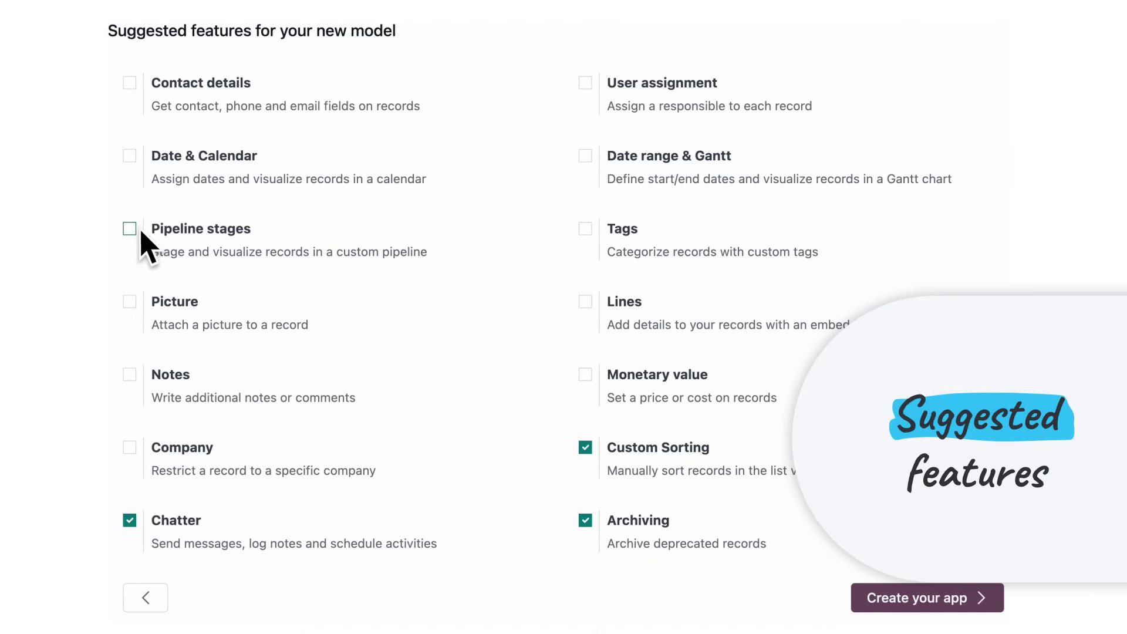
Tick Pipeline stages, Picture, User assignment and Monetary value for the new model
{"action": "left_click", "coordinate": [130, 229]}
{"action": "left_click", "coordinate": [130, 303]}
{"action": "left_click", "coordinate": [586, 84]}
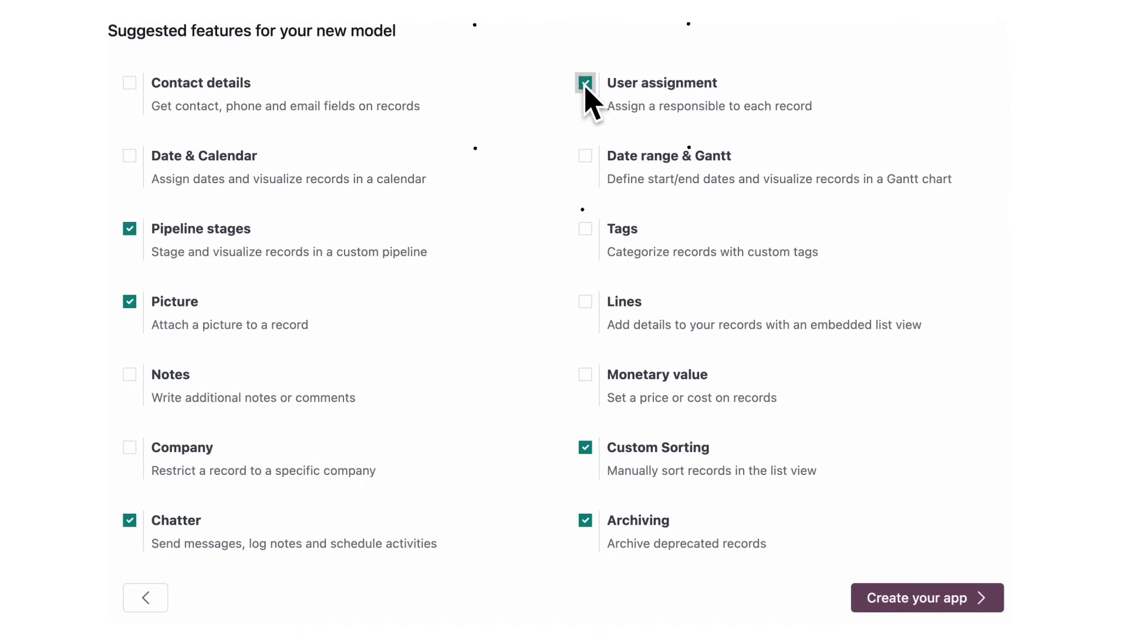
{"action": "left_click", "coordinate": [586, 375]}
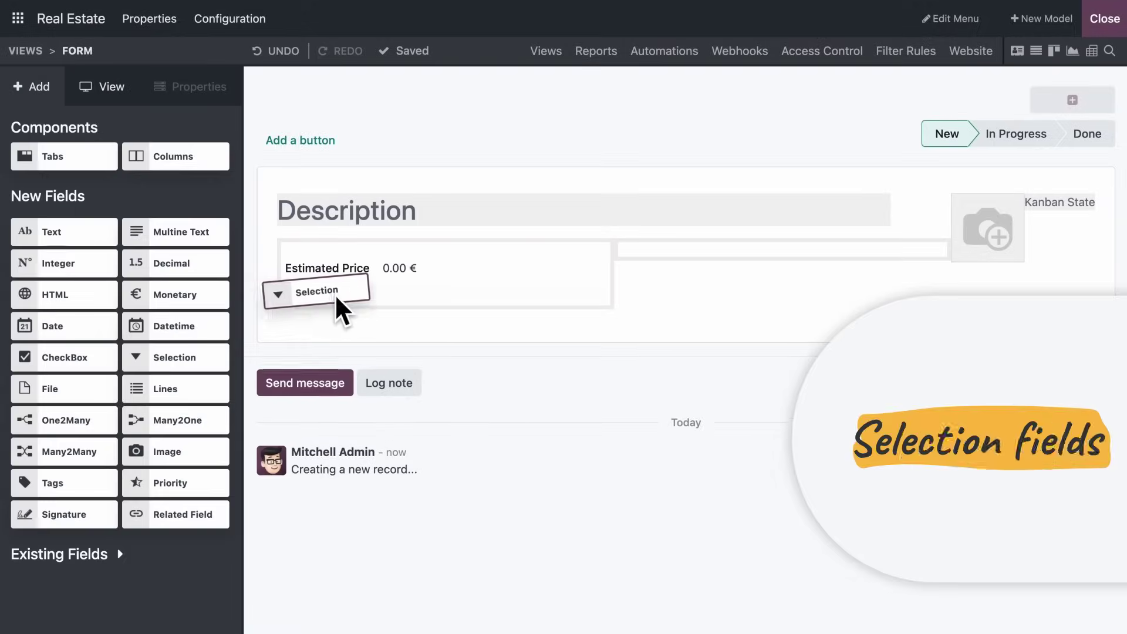
Add a Property Type selection with House and Apartment, an Address multiline field and a Furnished checkbox
{"action": "left_click_drag", "start_coordinate": [214, 349], "coordinate": [335, 293]}
{"action": "type", "text": "House"}
{"action": "key", "text": "Return"}
{"action": "type", "text": "Apa"}
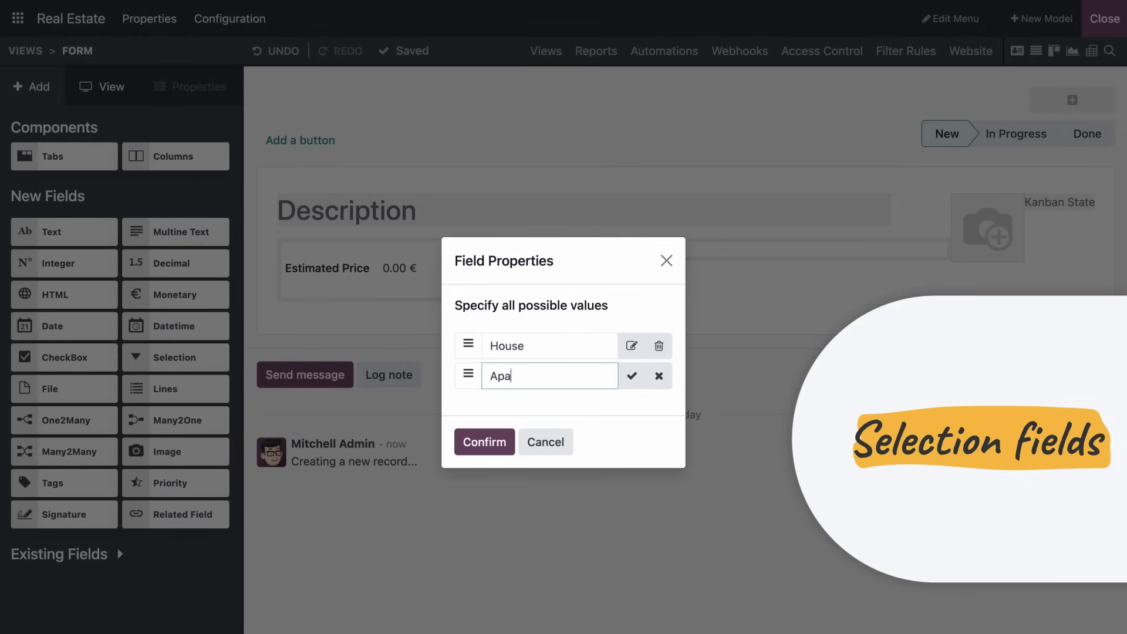
{"action": "type", "text": "rtment"}
{"action": "key", "text": "Return"}
{"action": "type", "text": "L"}
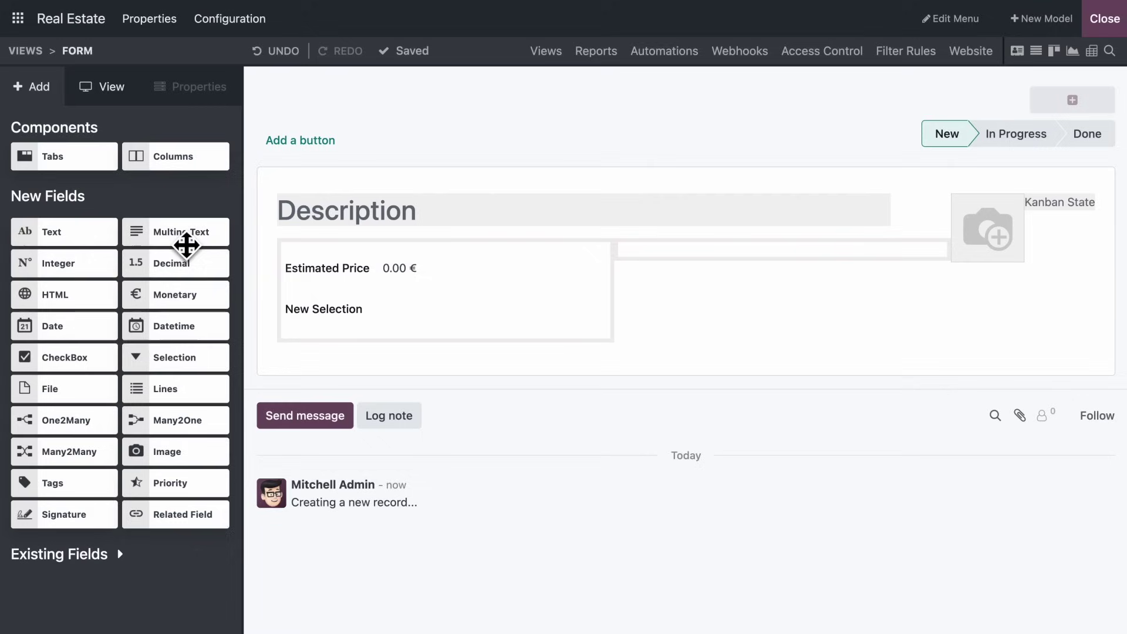
{"action": "left_click_drag", "start_coordinate": [189, 242], "coordinate": [327, 339]}
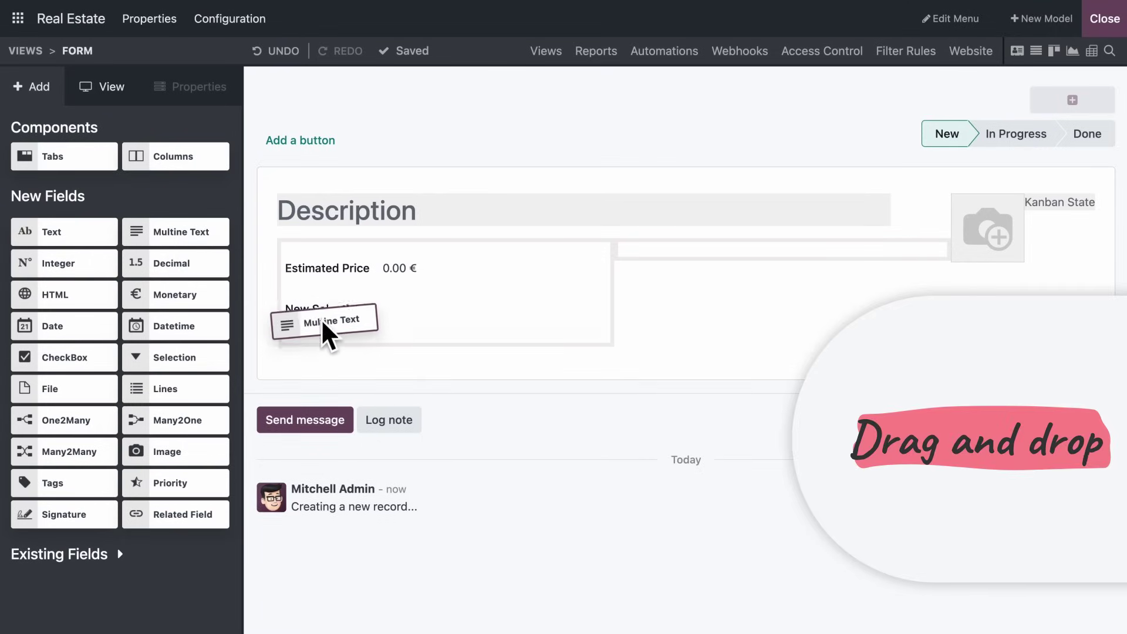
{"action": "left_click_drag", "start_coordinate": [64, 357], "coordinate": [337, 388]}
Add a tabbed Details section holding integer fields and a date field, renaming the date label
{"action": "left_click_drag", "start_coordinate": [53, 156], "coordinate": [388, 451]}
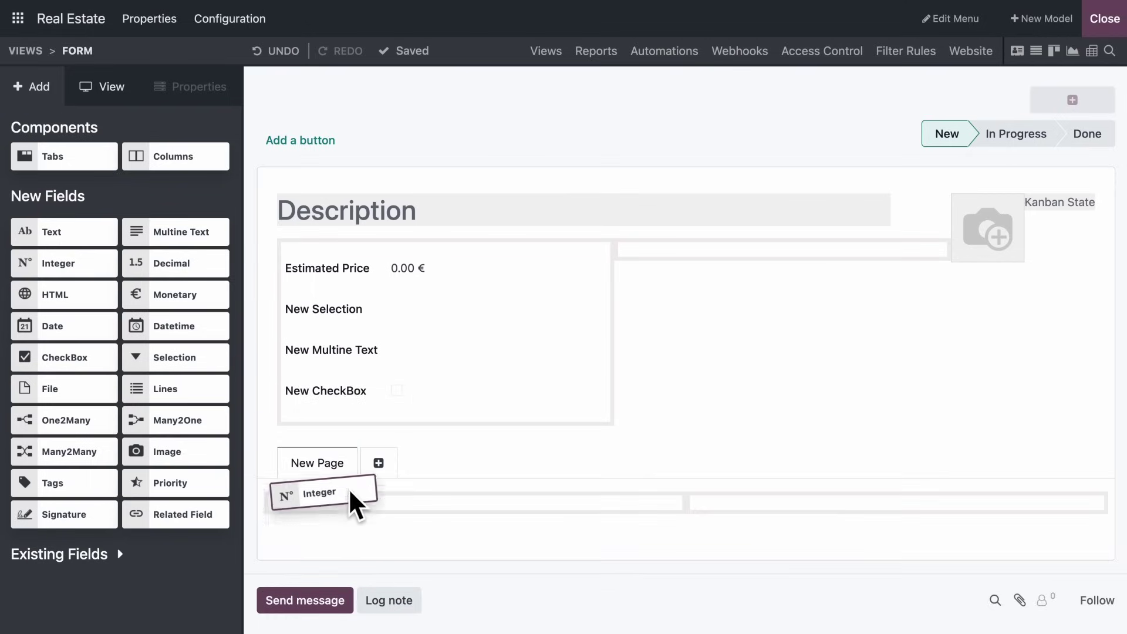
{"action": "mouse_move", "coordinate": [64, 262]}
{"action": "left_mouse_down"}
{"action": "mouse_move", "coordinate": [352, 520]}
{"action": "mouse_move", "coordinate": [334, 565]}
{"action": "mouse_move", "coordinate": [767, 524]}
{"action": "left_mouse_up"}
{"action": "left_click_drag", "start_coordinate": [53, 327], "coordinate": [771, 555]}
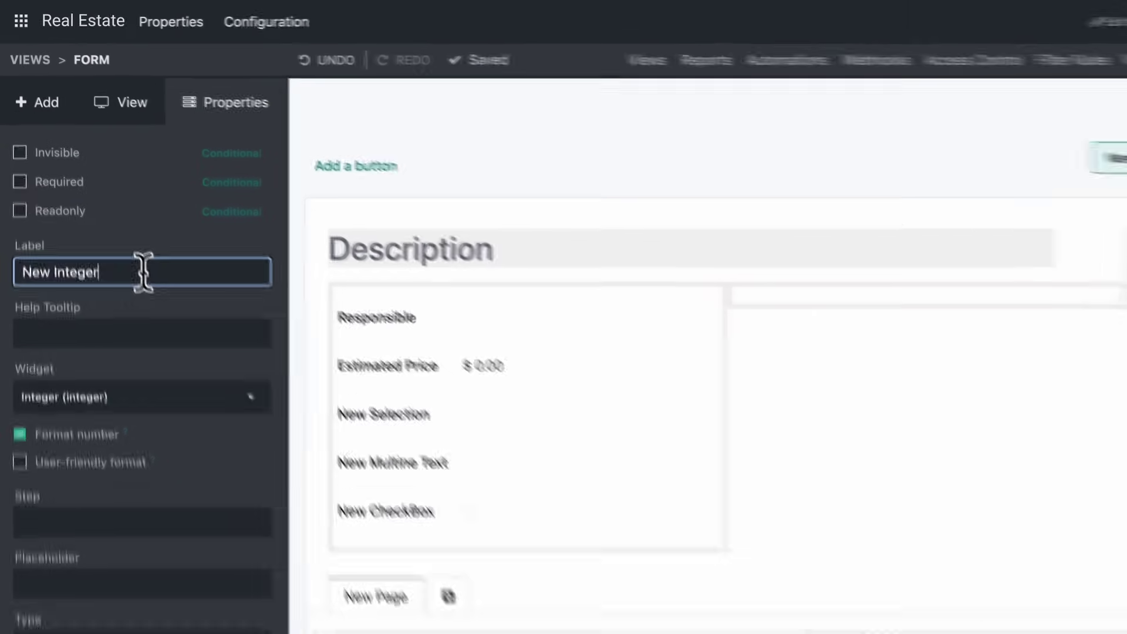
{"action": "type", "text": "Square meters"}
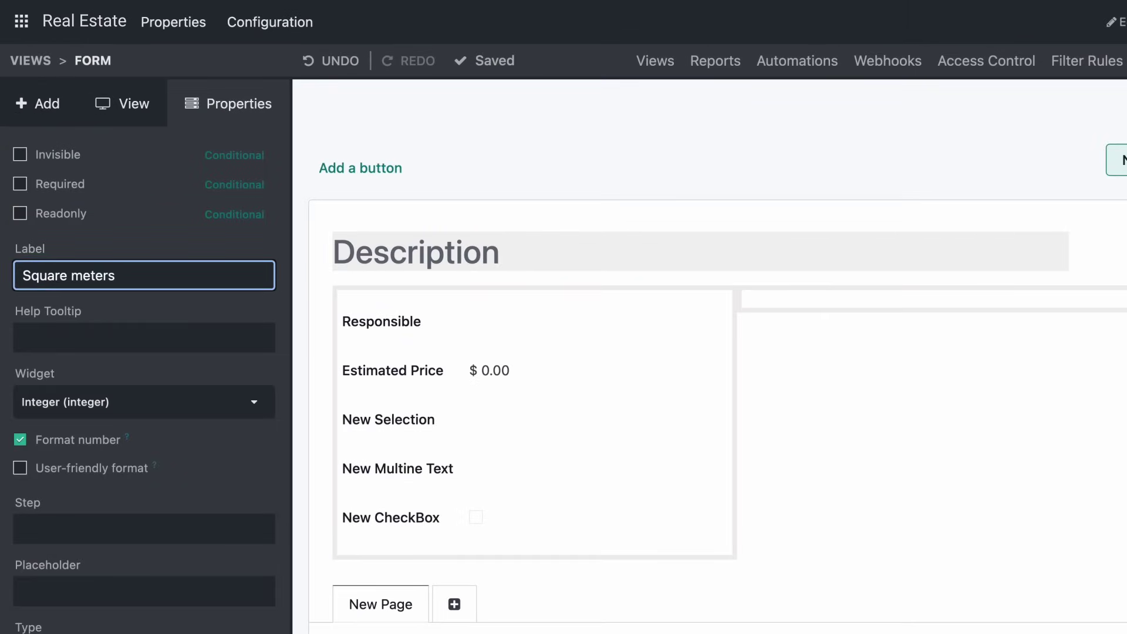
{"action": "triple_click", "coordinate": [173, 285]}
{"action": "type", "text": "Av"}
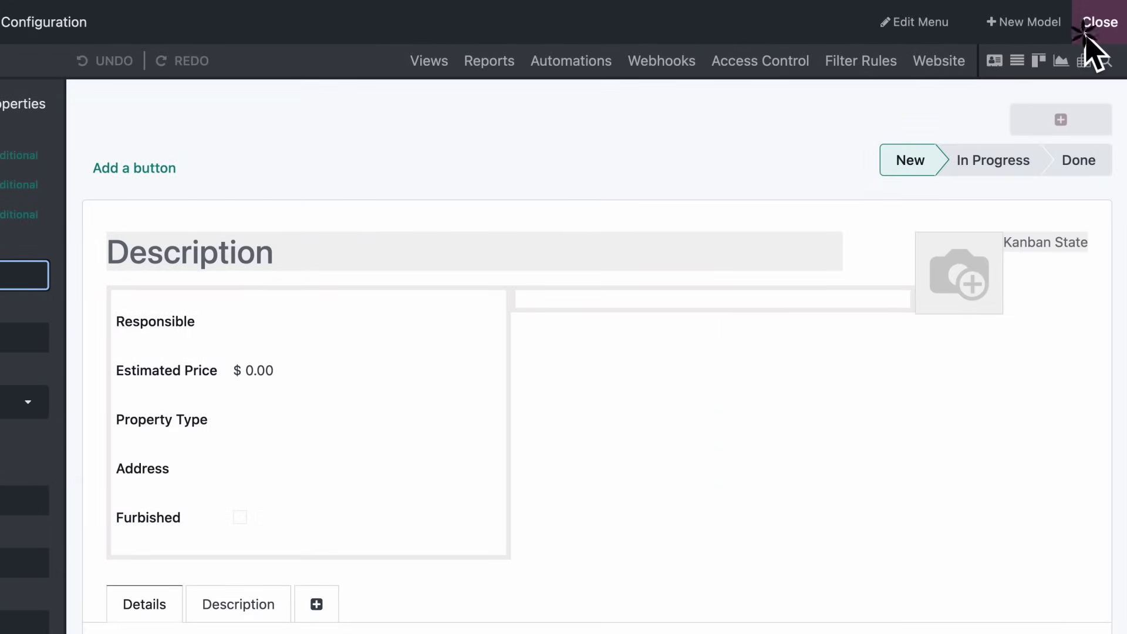
Create a new property Merriman Street Millers Point at $270,000, type House, with its address
{"action": "left_click", "coordinate": [1090, 35]}
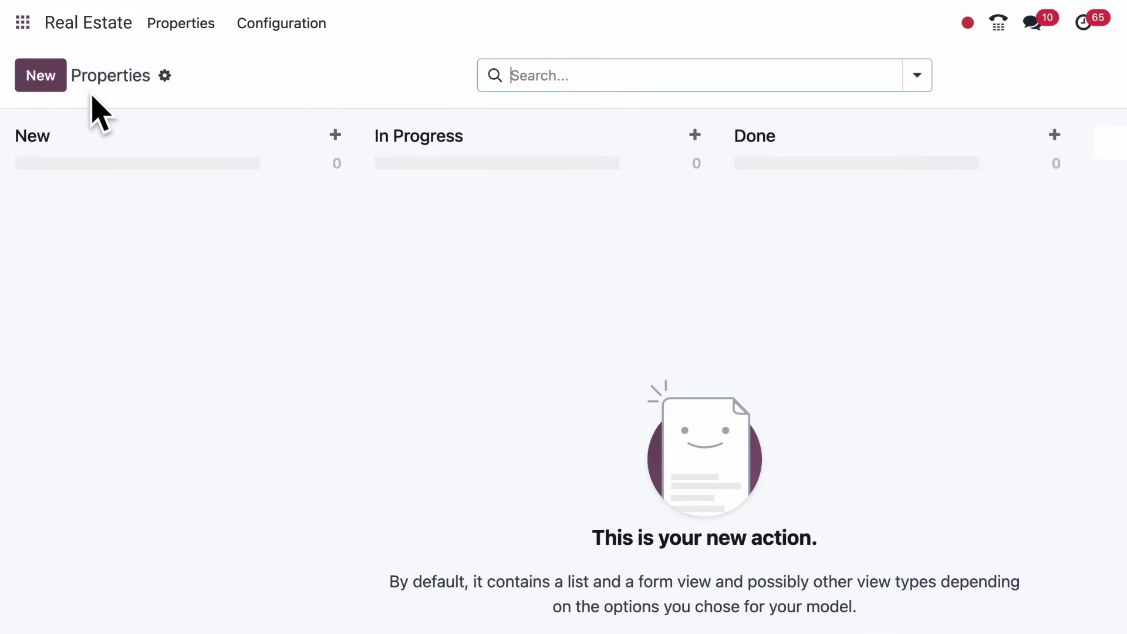
{"action": "left_click", "coordinate": [55, 86]}
{"action": "type", "text": "Merriman Street Millers Point"}
{"action": "key", "text": "Tab"}
{"action": "type", "text": "270000"}
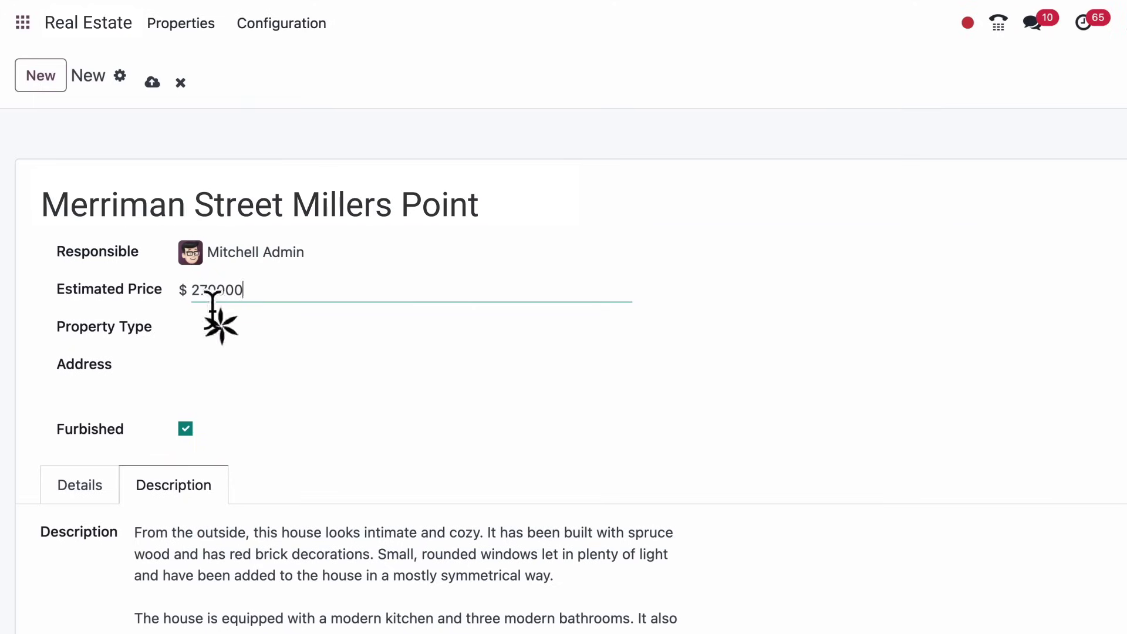
{"action": "left_click", "coordinate": [221, 325]}
{"action": "left_click", "coordinate": [222, 353]}
{"action": "key", "text": "Tab"}
{"action": "type", "text": "38 Merriman Street Millers Point"}
{"action": "key", "text": "Return"}
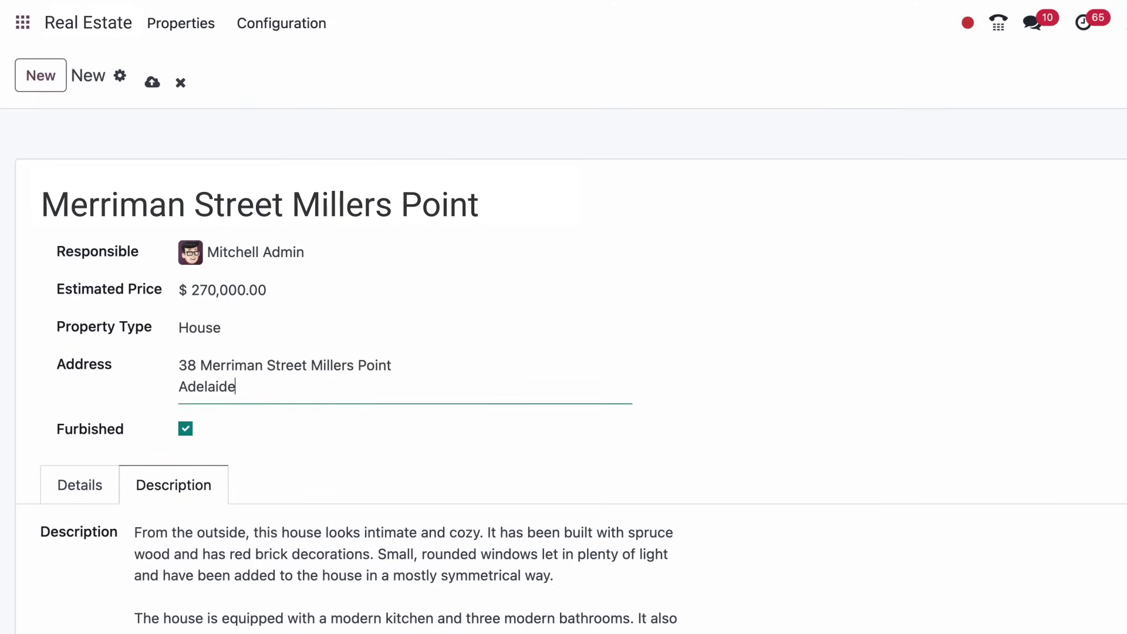
Fill the Details tab with bedrooms, bathrooms, square meters and availability 08/15/2024, then return to the list
{"action": "left_click", "coordinate": [76, 478]}
{"action": "left_click", "coordinate": [140, 536]}
{"action": "type", "text": "4"}
{"action": "key", "text": "Tab"}
{"action": "type", "text": "3"}
{"action": "key", "text": "Tab"}
{"action": "type", "text": "220"}
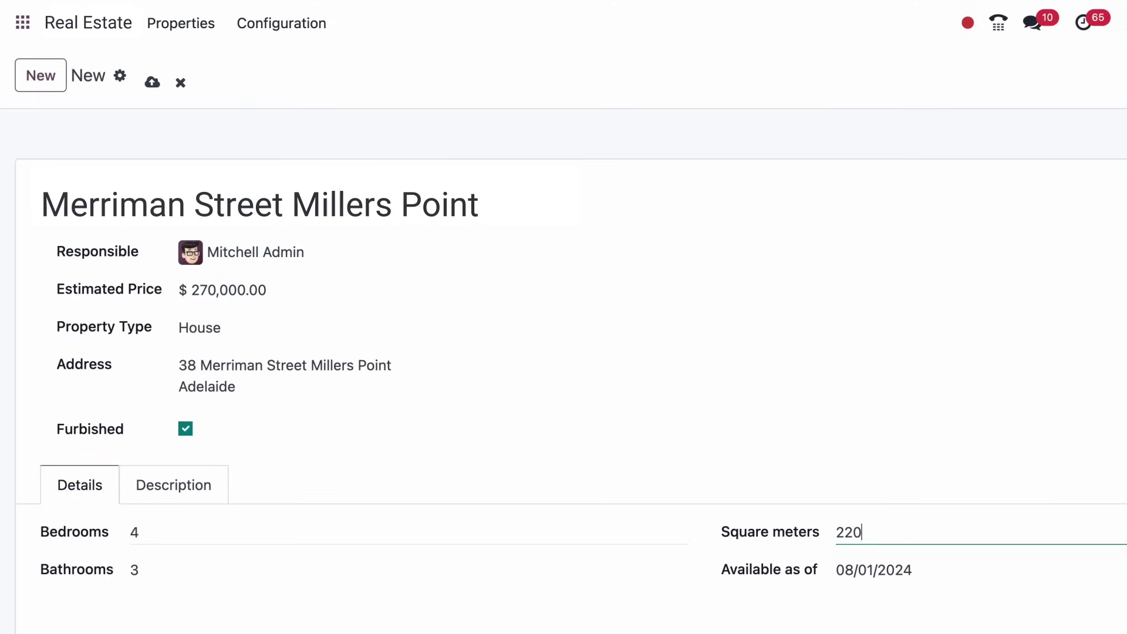
{"action": "left_click", "coordinate": [859, 569]}
{"action": "left_click", "coordinate": [800, 356]}
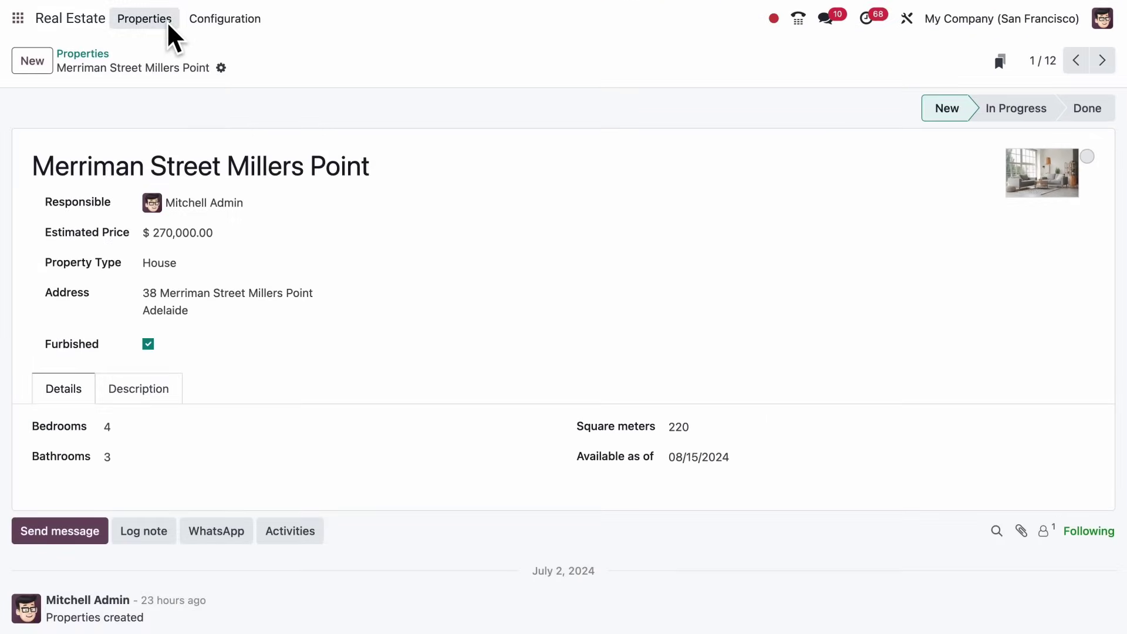
{"action": "left_click", "coordinate": [167, 22]}
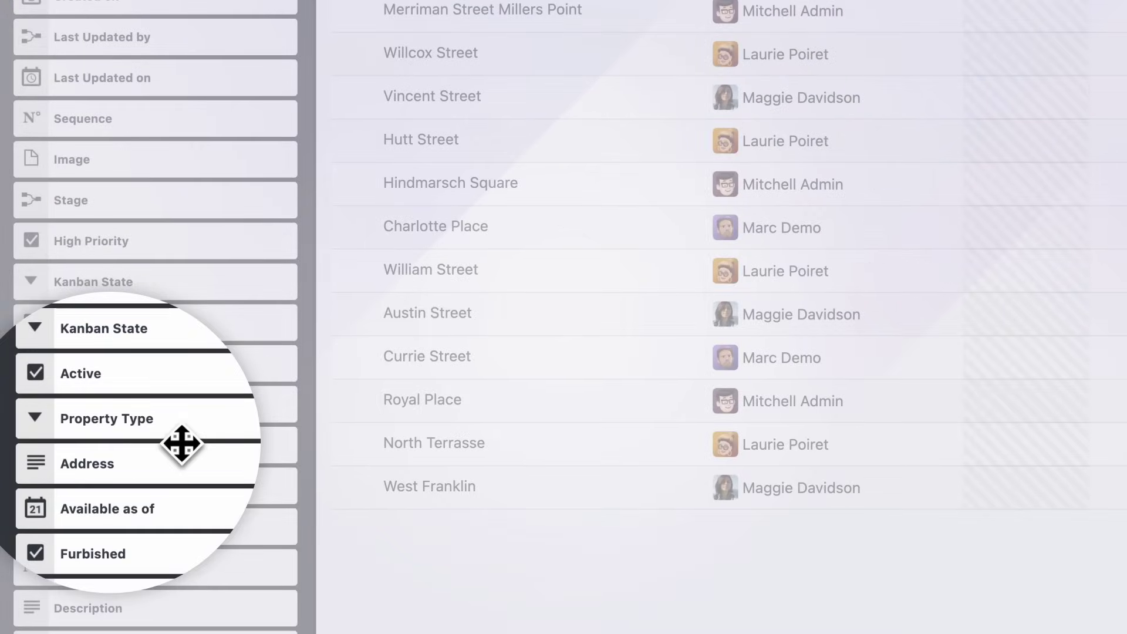
Add Property Type and Address columns to the properties list
{"action": "left_click_drag", "start_coordinate": [180, 445], "coordinate": [517, 423]}
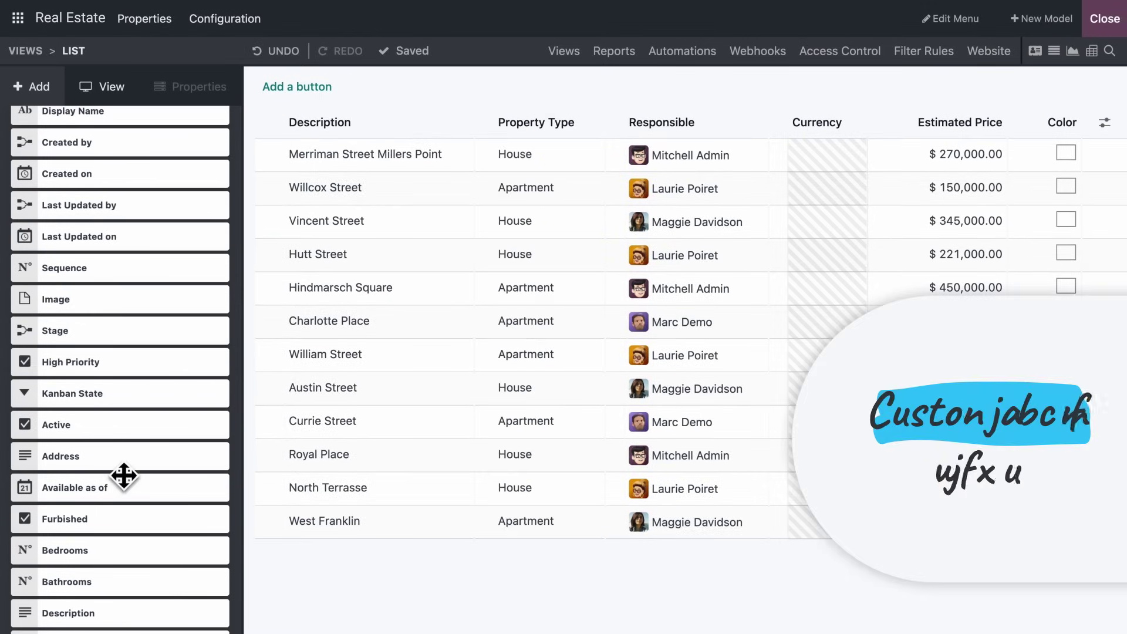
{"action": "left_click_drag", "start_coordinate": [124, 477], "coordinate": [512, 363]}
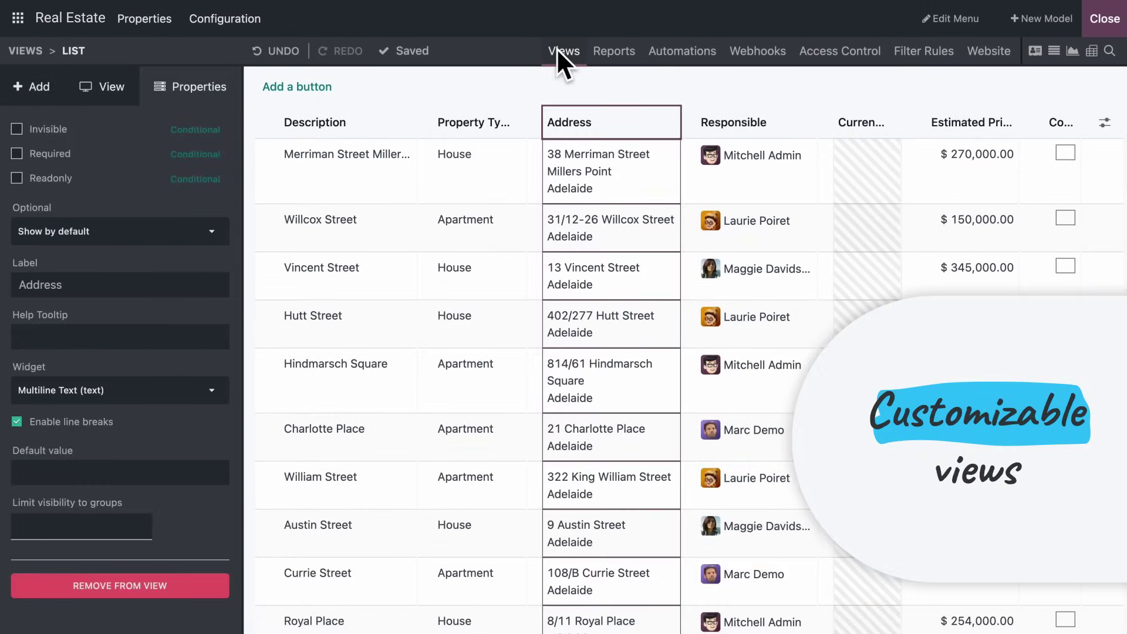
Place Property Type on the kanban card and confirm the colour dropdown
{"action": "left_click", "coordinate": [557, 50]}
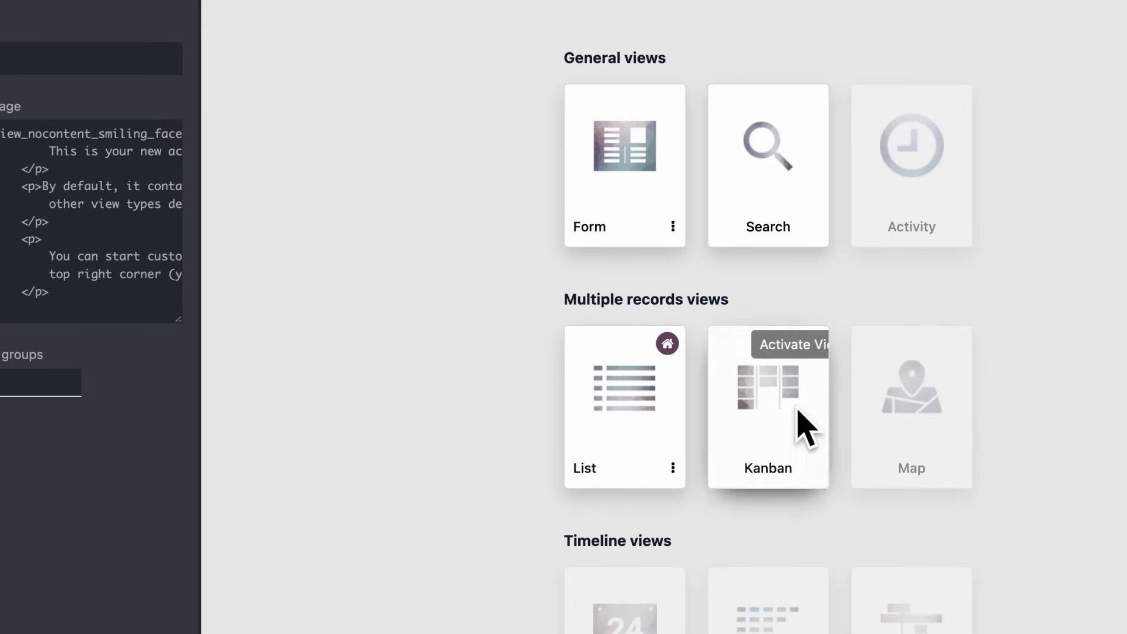
{"action": "left_click", "coordinate": [814, 468]}
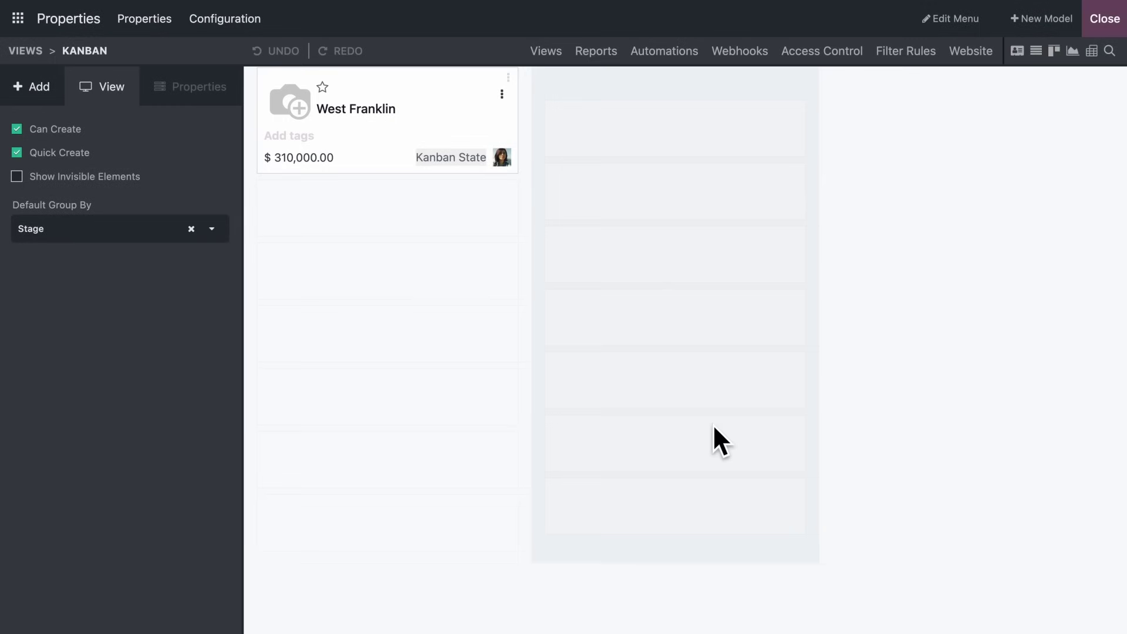
{"action": "left_click", "coordinate": [41, 54]}
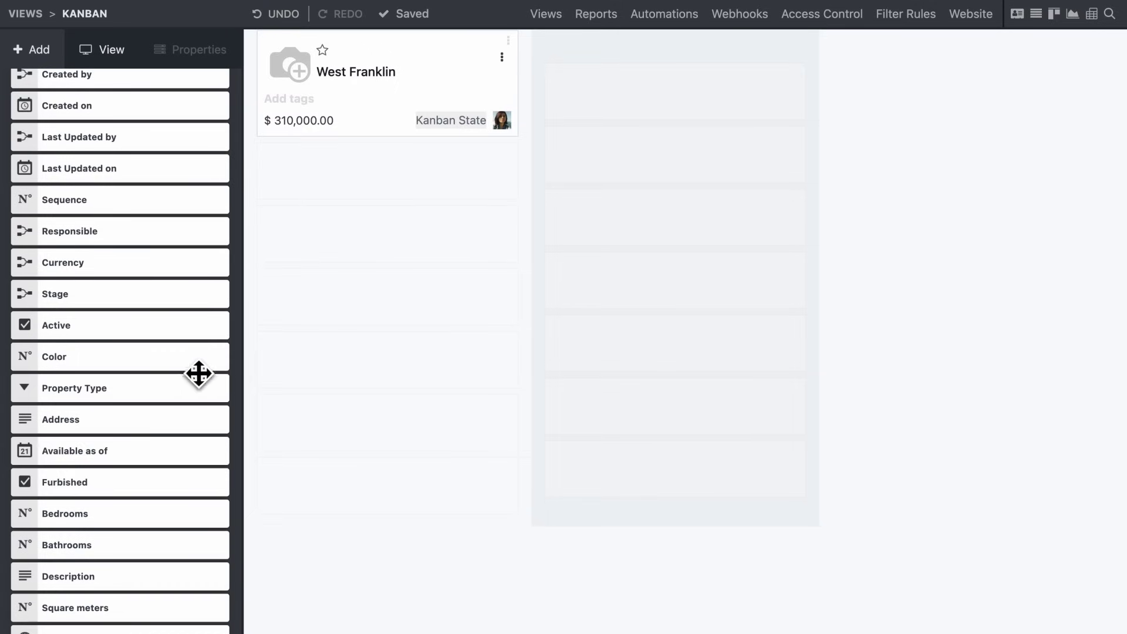
{"action": "mouse_move", "coordinate": [196, 377]}
{"action": "left_mouse_down"}
{"action": "mouse_move", "coordinate": [627, 159]}
{"action": "mouse_move", "coordinate": [616, 164]}
{"action": "left_mouse_up"}
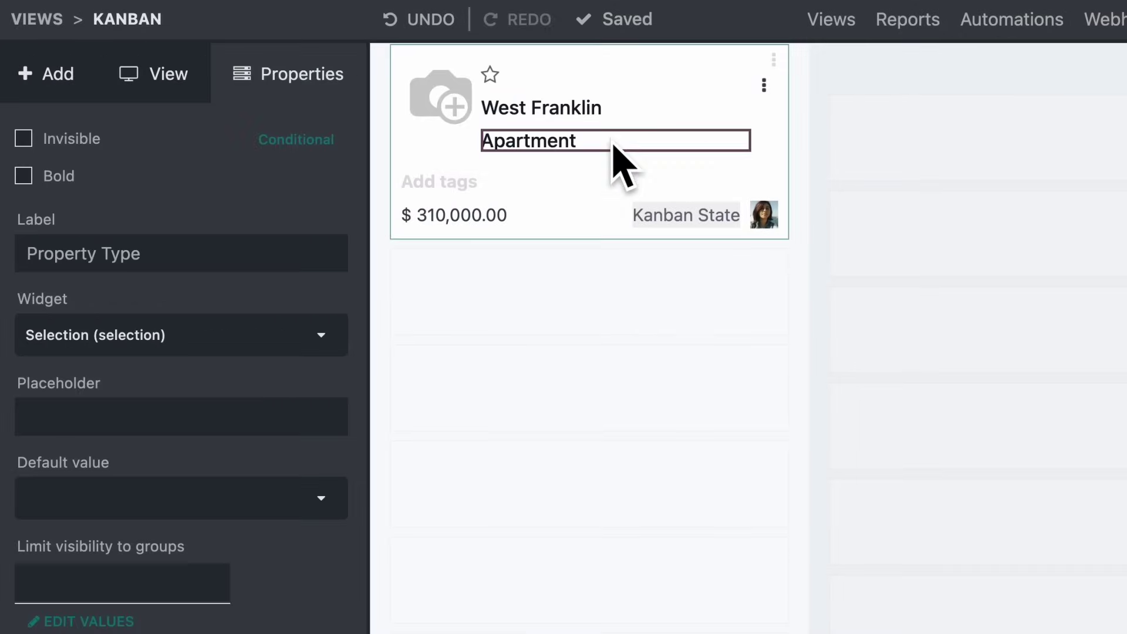
{"action": "left_click", "coordinate": [773, 60]}
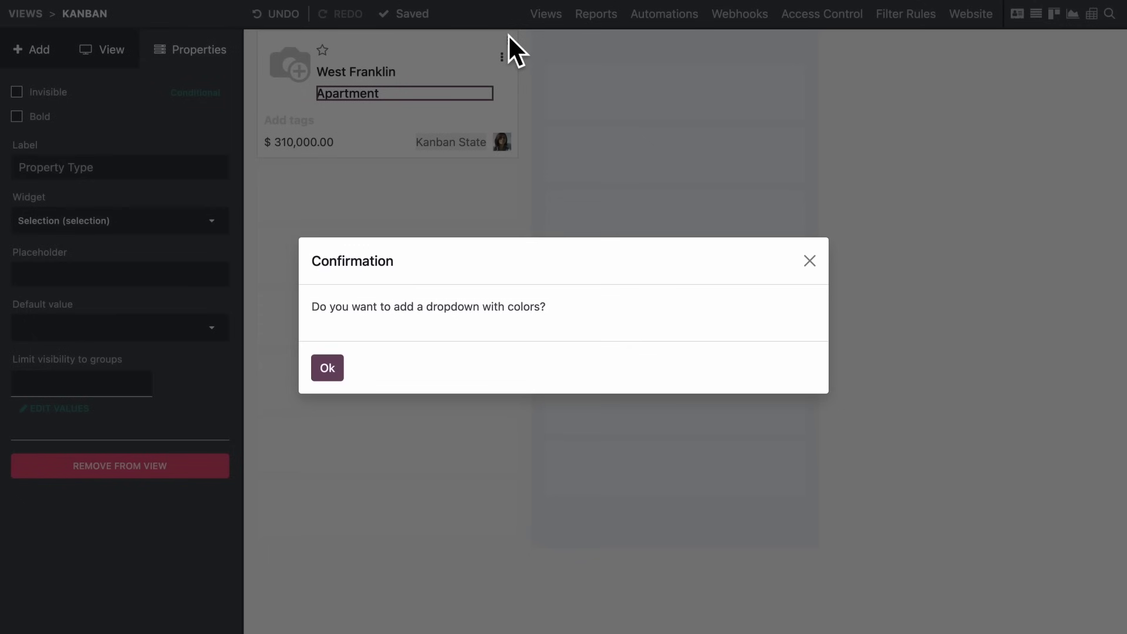
{"action": "left_click", "coordinate": [326, 369]}
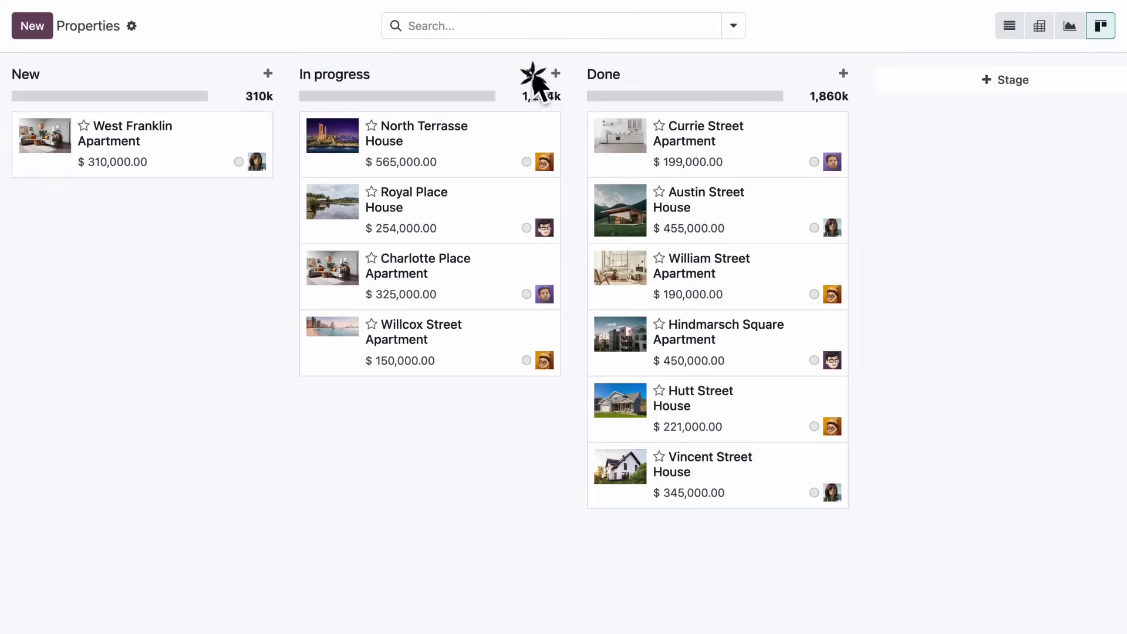
Rename the In progress stage to For sale/rent and begin renaming the Done stage
{"action": "left_click", "coordinate": [534, 79]}
{"action": "left_click", "coordinate": [500, 121]}
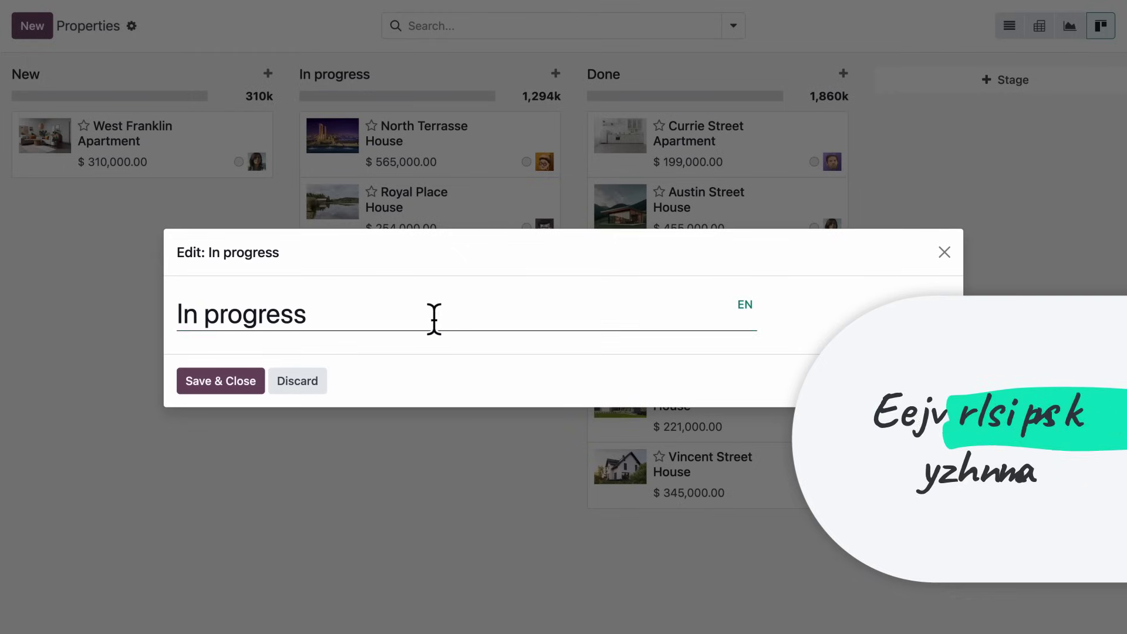
{"action": "key", "text": "ctrl+a"}
{"action": "type", "text": "For sale/rent"}
{"action": "left_click", "coordinate": [247, 385]}
{"action": "left_click", "coordinate": [803, 90]}
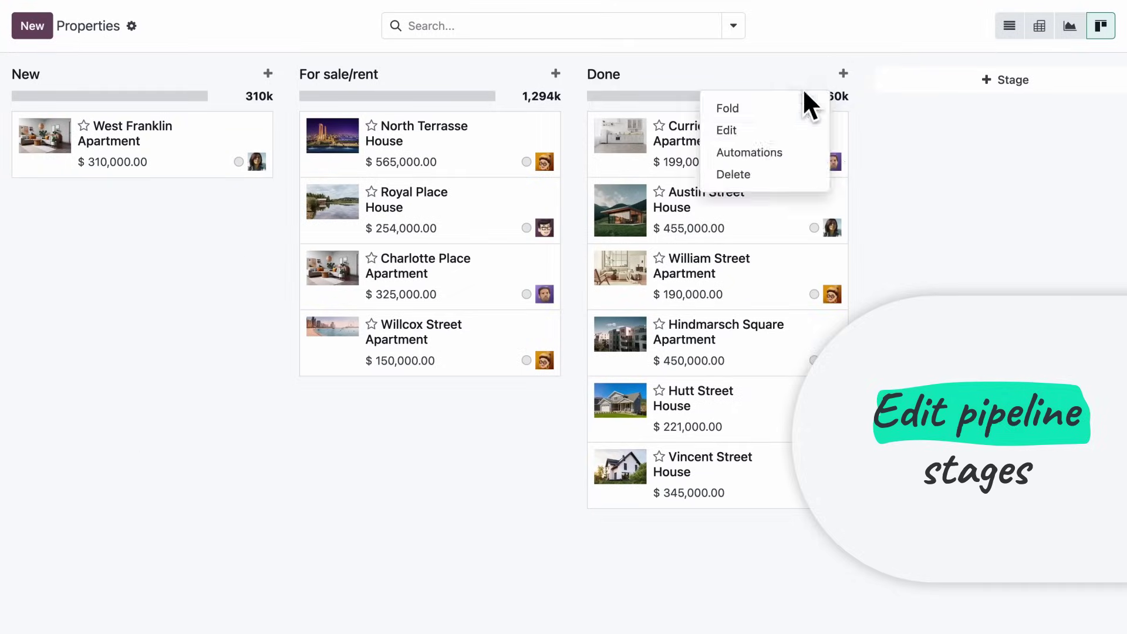
{"action": "left_click", "coordinate": [726, 128]}
{"action": "key", "text": "ctrl+a"}
{"action": "type", "text": "Offer"}
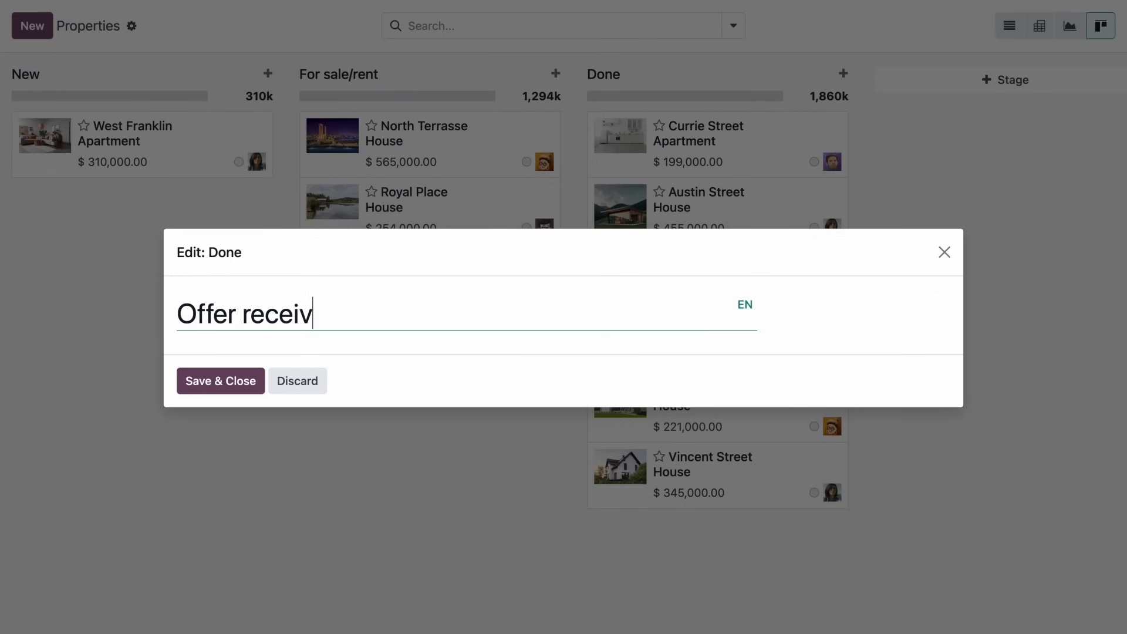
Save the Offer received stage name and add a Sold/rented stage
{"action": "left_click", "coordinate": [245, 388]}
{"action": "left_click", "coordinate": [1006, 79]}
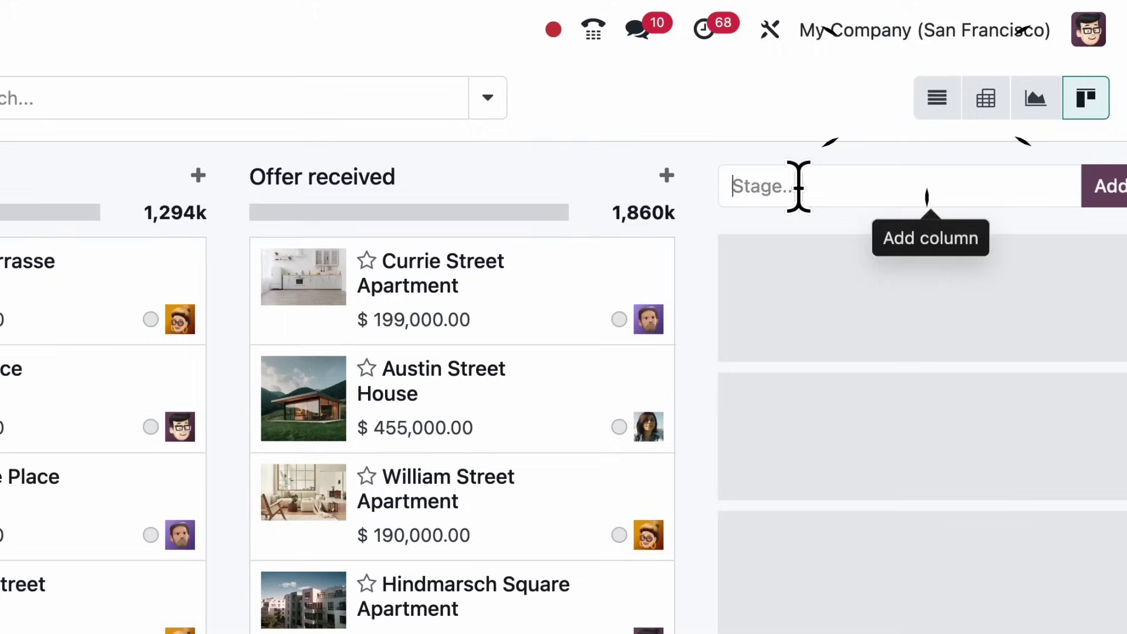
{"action": "type", "text": "Sold/rented"}
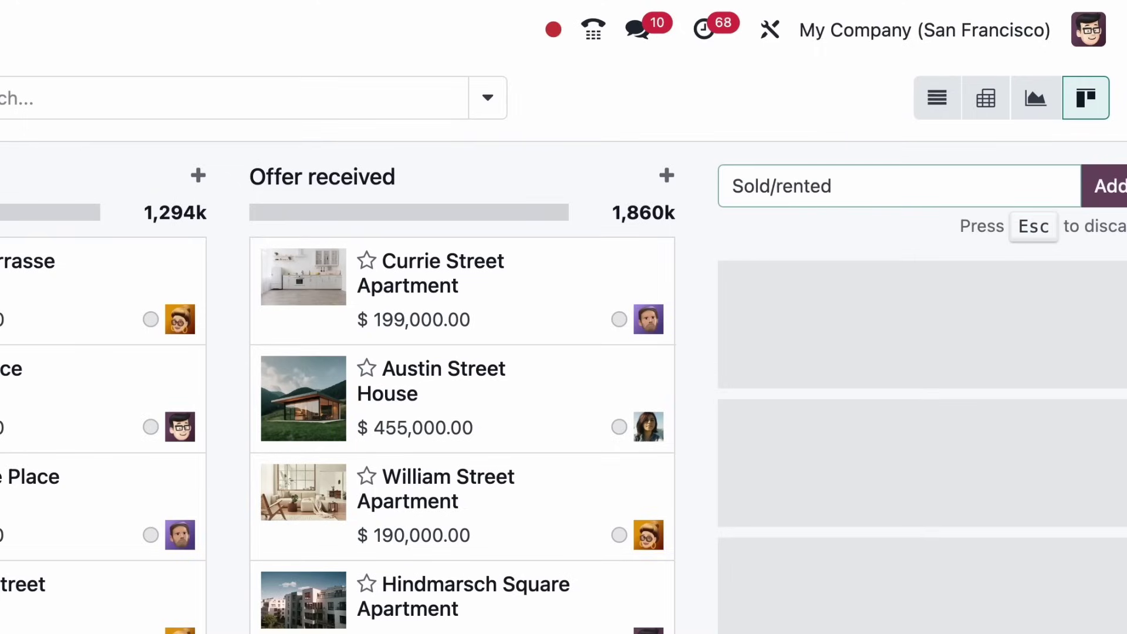
{"action": "key", "text": "Return"}
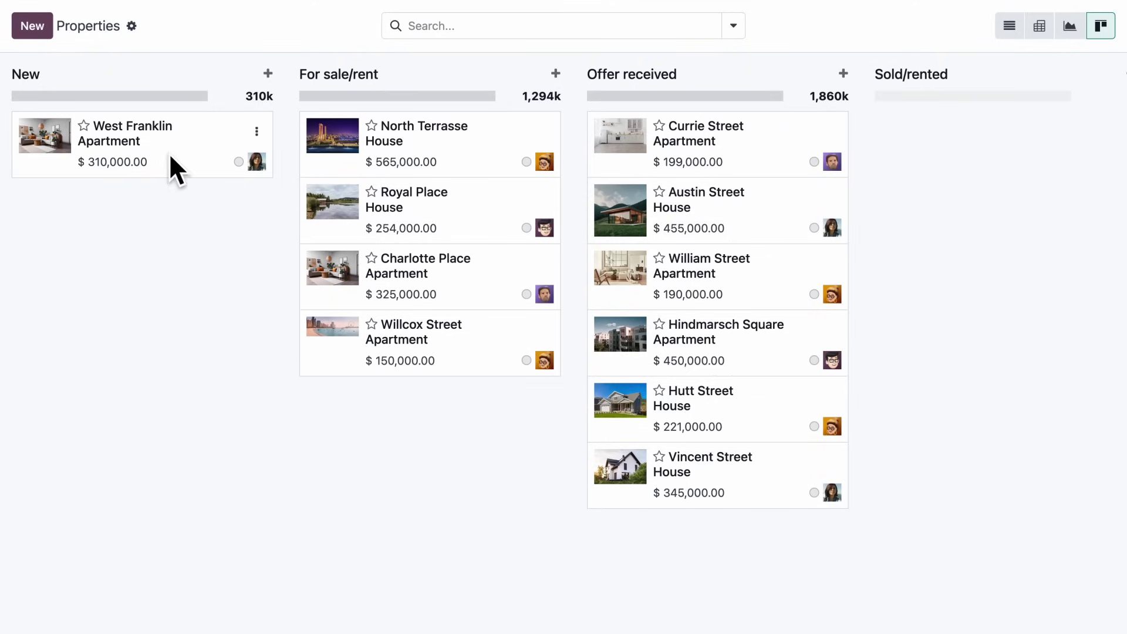
Move West Franklin into For sale/rent and colour its card red
{"action": "left_click_drag", "start_coordinate": [169, 153], "coordinate": [459, 159]}
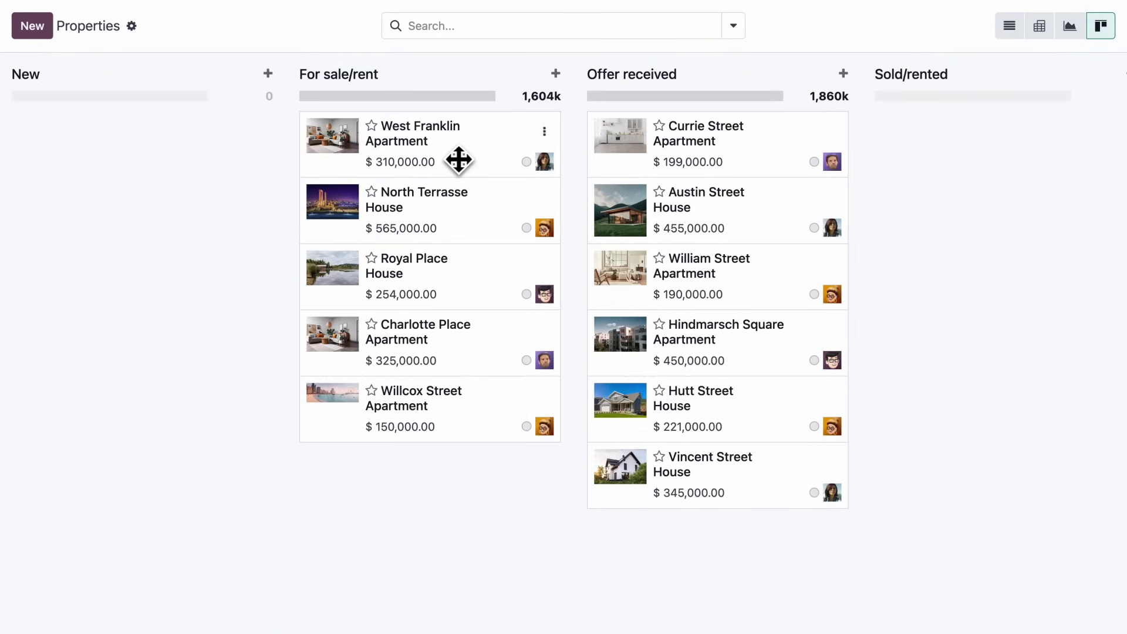
{"action": "left_click", "coordinate": [546, 133]}
{"action": "left_click", "coordinate": [603, 216]}
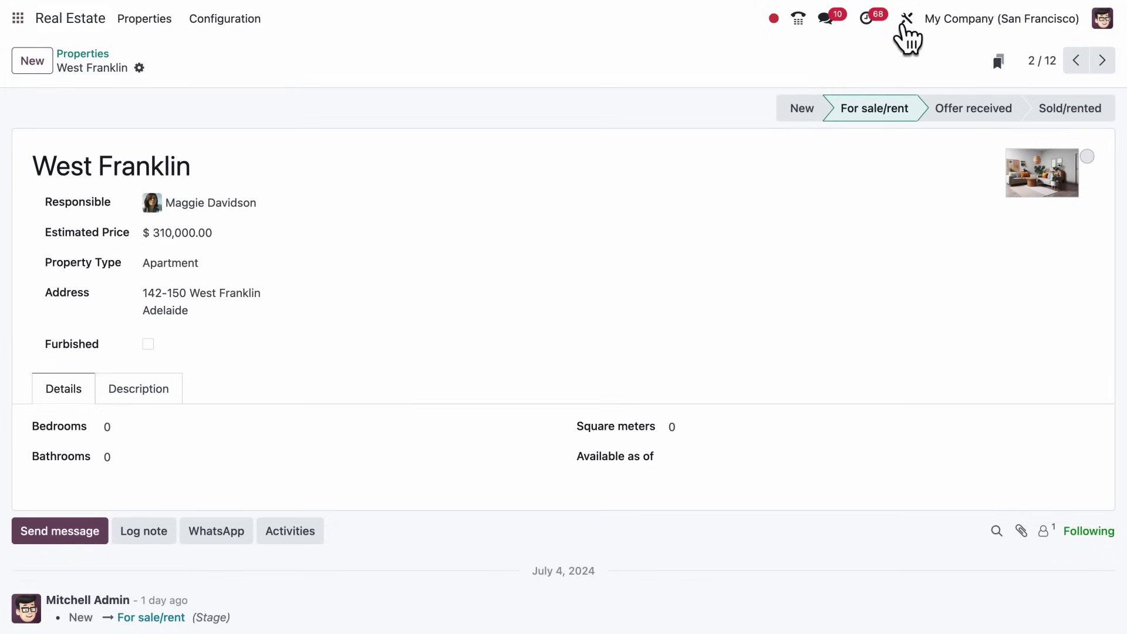
{"action": "left_click", "coordinate": [906, 19]}
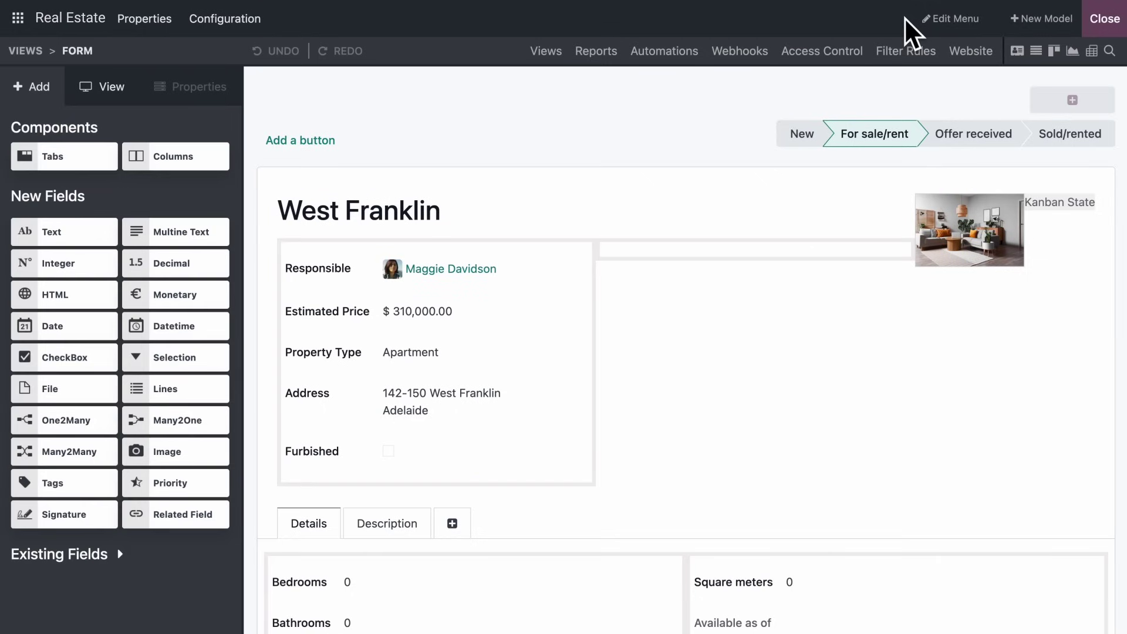
{"action": "scroll", "coordinate": [722, 139], "scroll_direction": "down", "scroll_amount": 5}
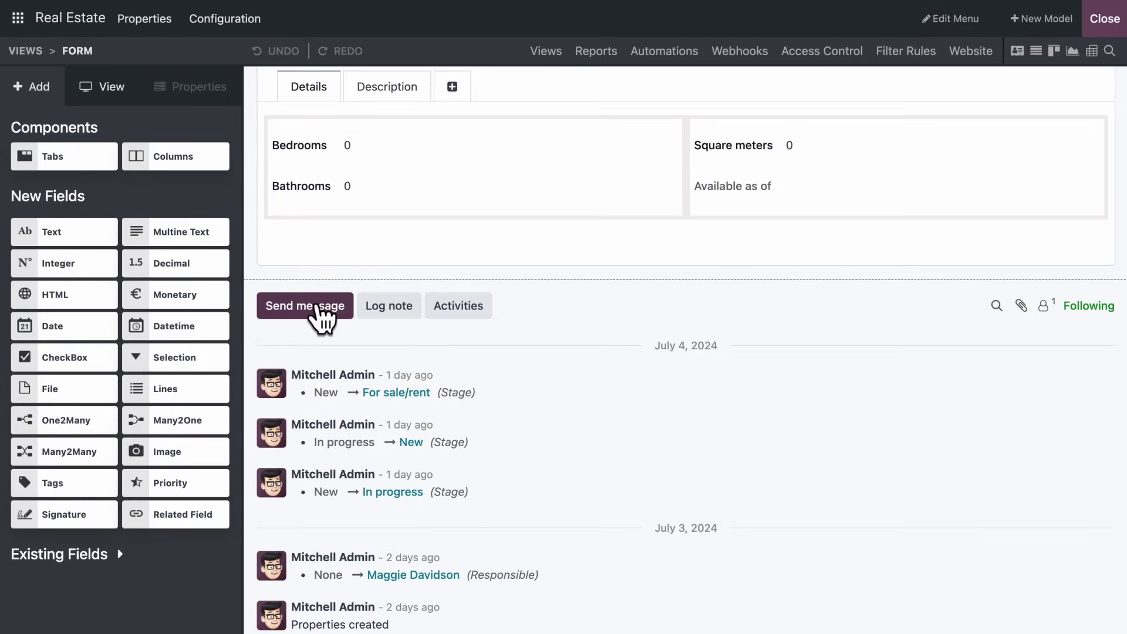
{"action": "left_click", "coordinate": [321, 319]}
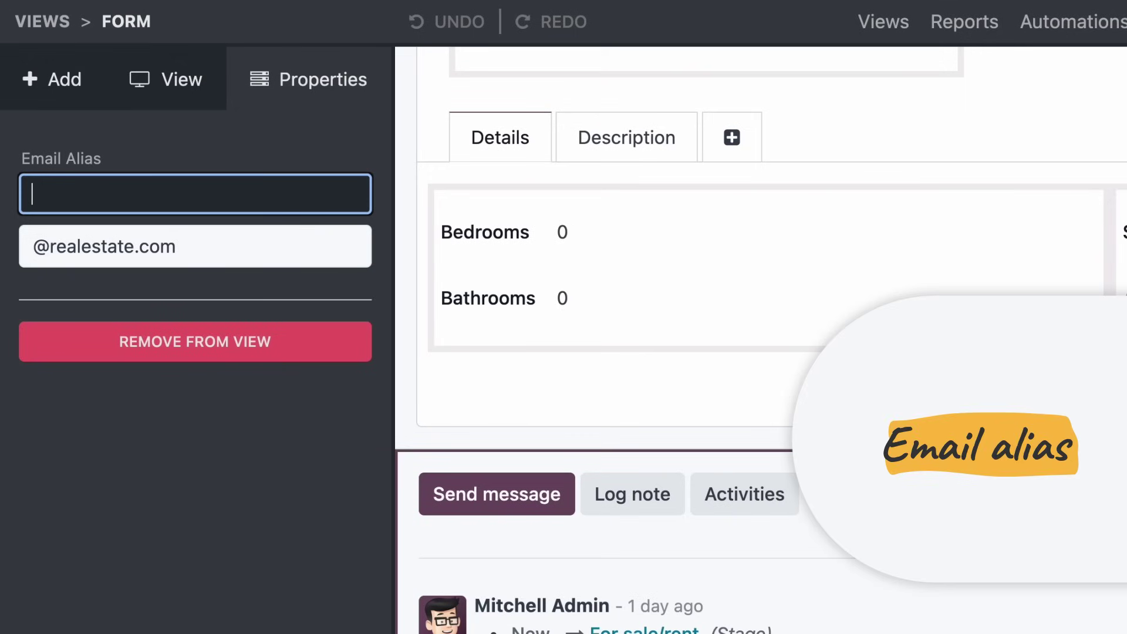
{"action": "type", "text": "properties"}
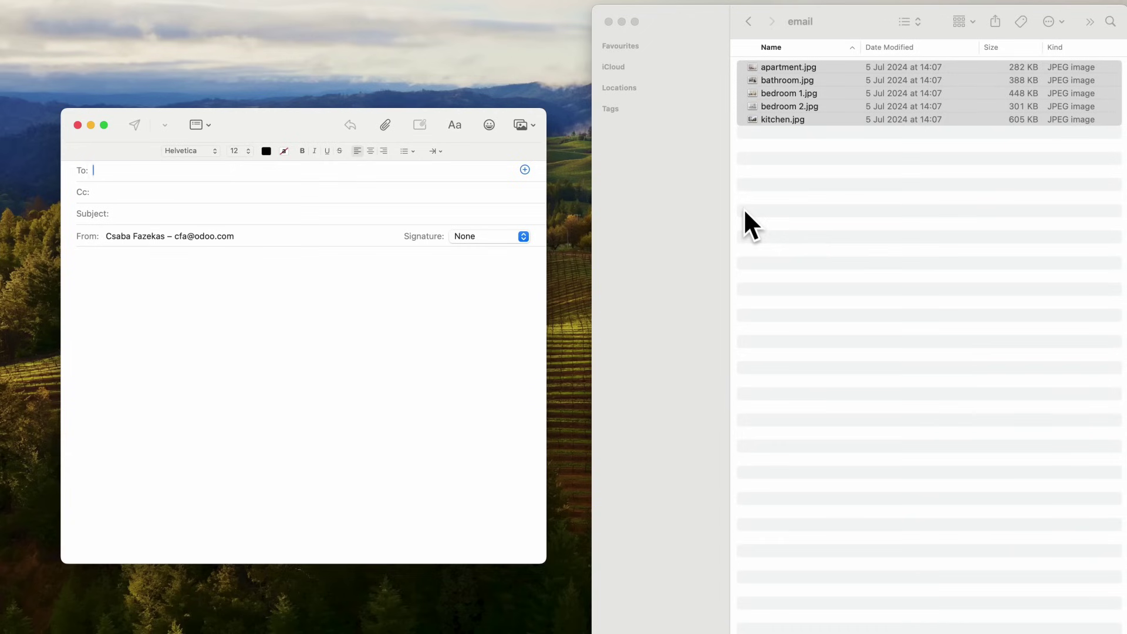
{"action": "type", "text": "prop"}
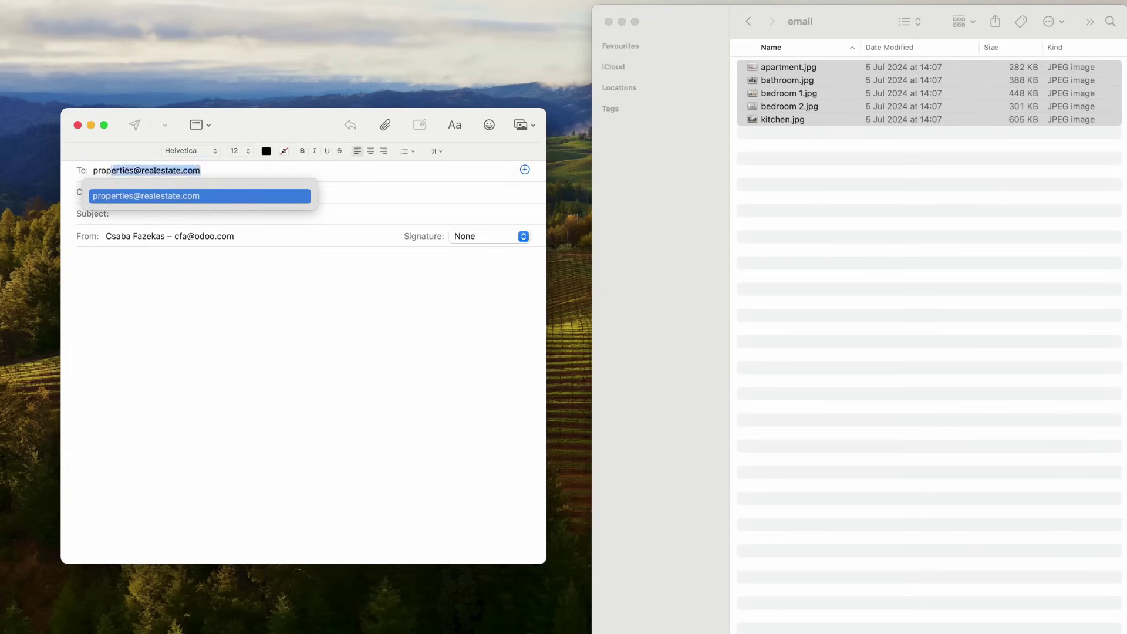
{"action": "key", "text": "Return"}
{"action": "type", "text": "Falcon Vallet Str."}
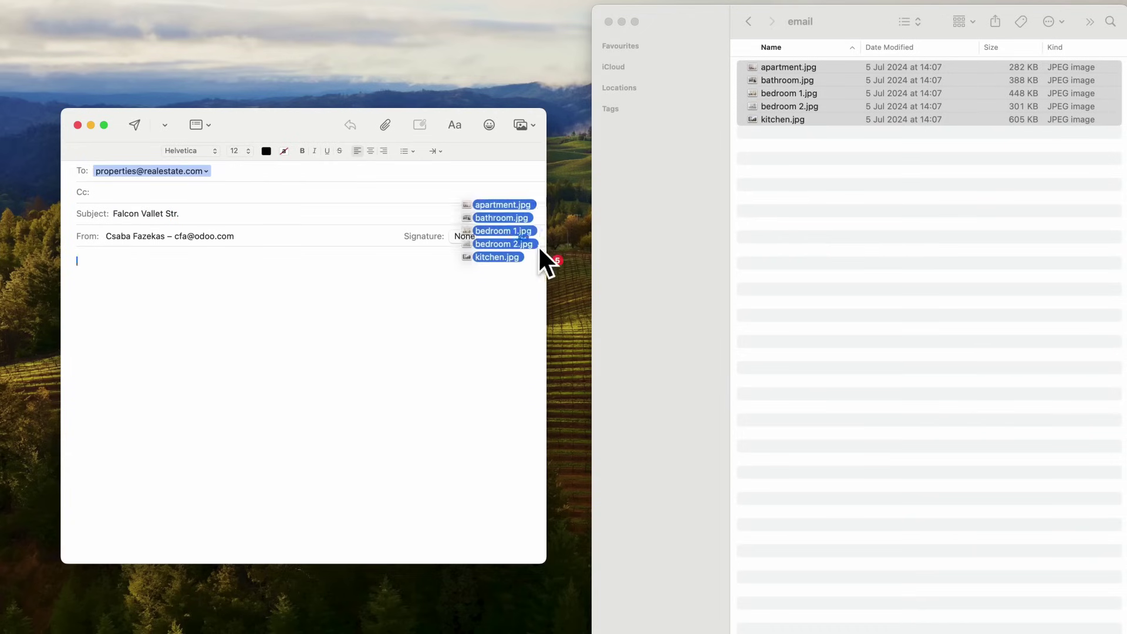
{"action": "left_click_drag", "start_coordinate": [825, 109], "coordinate": [542, 287]}
{"action": "scroll", "coordinate": [456, 357], "scroll_direction": "down", "scroll_amount": 2}
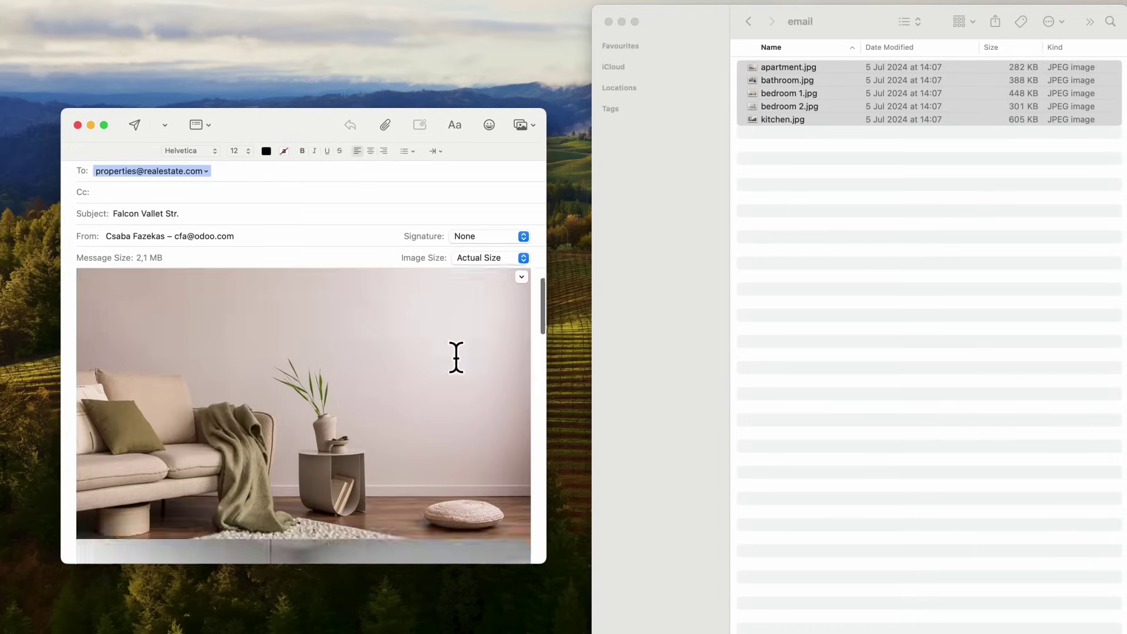
{"action": "scroll", "coordinate": [457, 357], "scroll_direction": "down", "scroll_amount": 10}
{"action": "scroll", "coordinate": [457, 357], "scroll_direction": "down", "scroll_amount": 10}
{"action": "scroll", "coordinate": [456, 357], "scroll_direction": "down", "scroll_amount": 3}
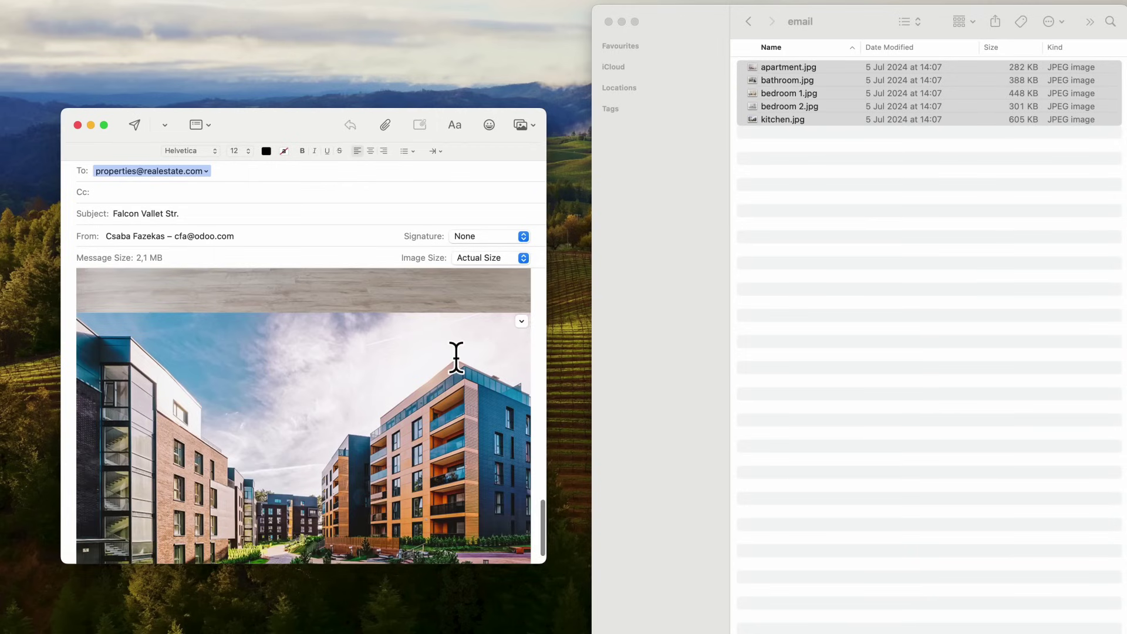
{"action": "left_click", "coordinate": [135, 121]}
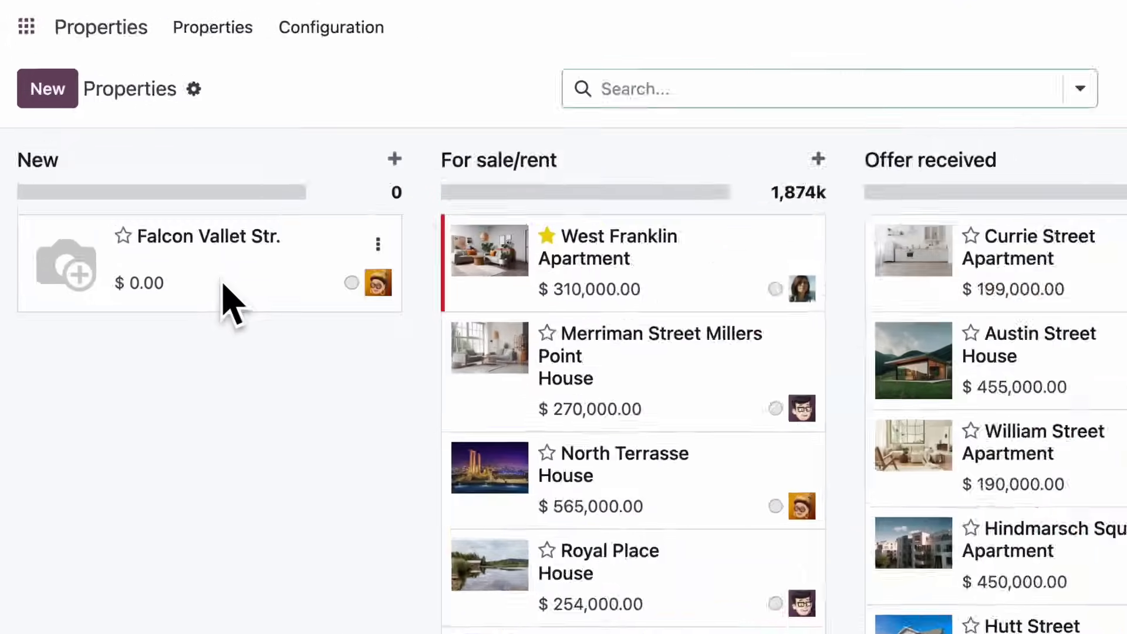
View the Falcon Vallet Str. record's attached photos, including the building photo full size
{"action": "left_click", "coordinate": [150, 192]}
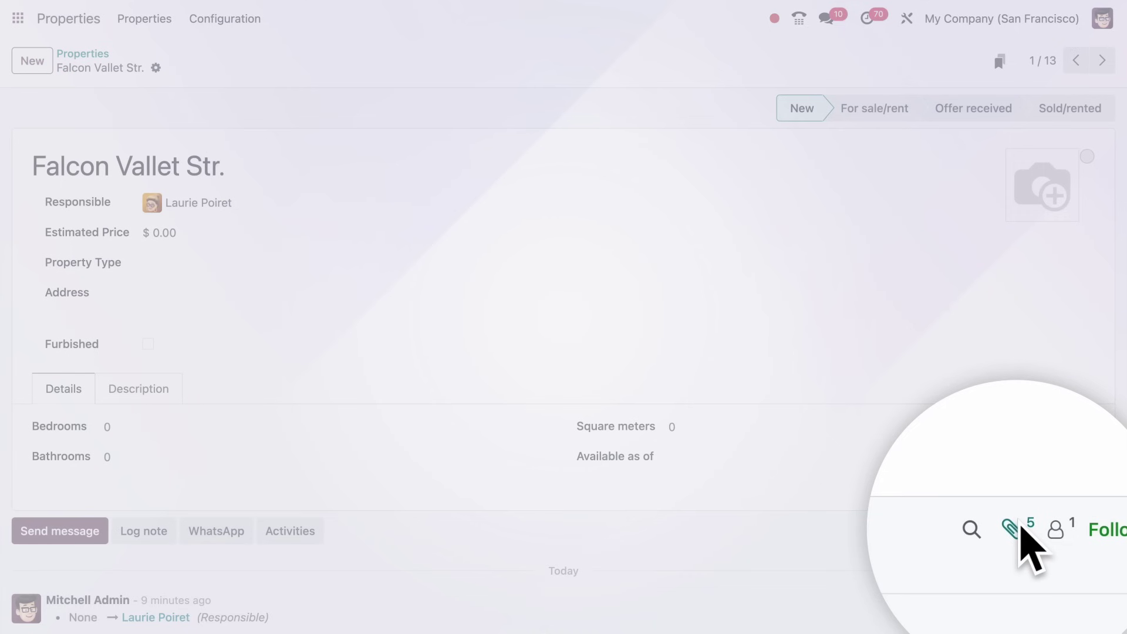
{"action": "left_click", "coordinate": [1015, 530]}
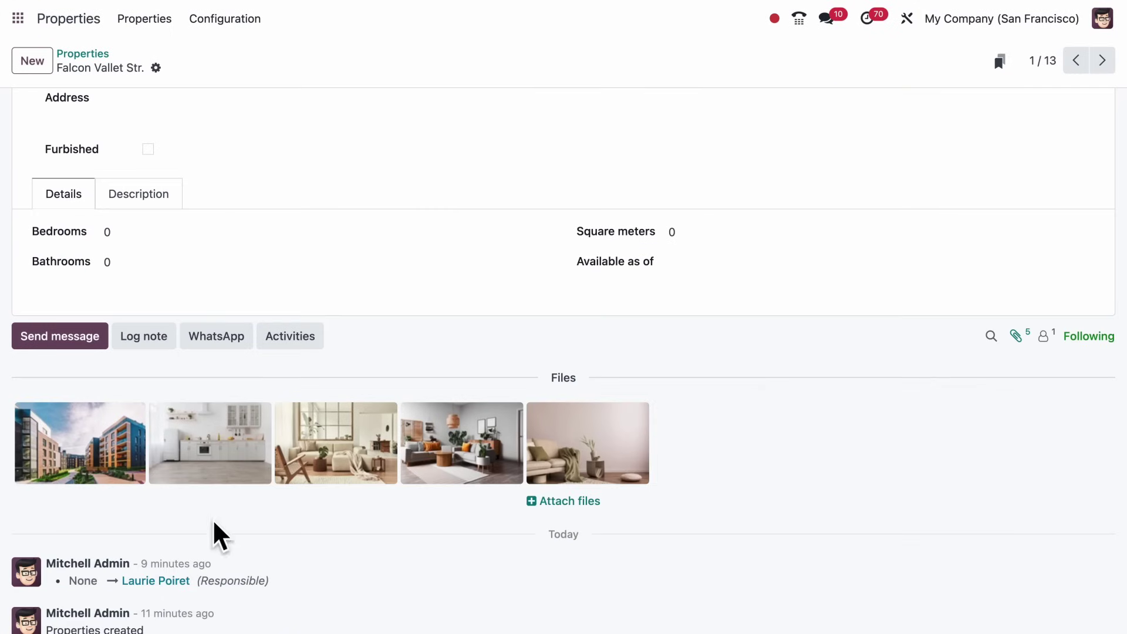
{"action": "left_click", "coordinate": [84, 461]}
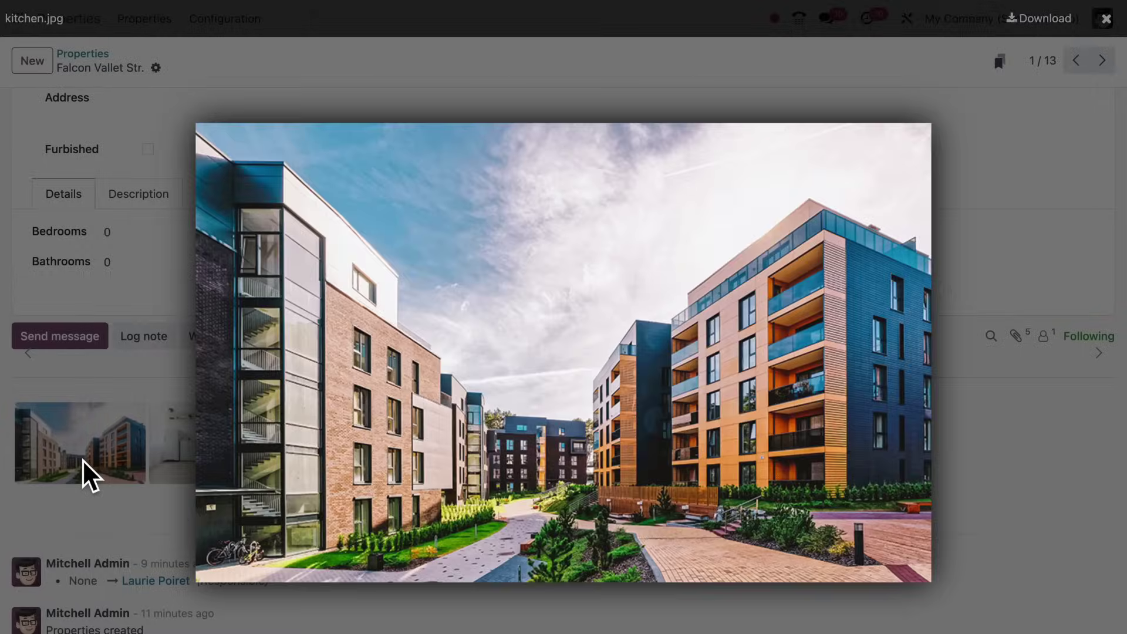
{"action": "left_click", "coordinate": [133, 514]}
Post "The photos are great, congrats!" on the property's chatter
{"action": "mouse_move", "coordinate": [80, 442]}
{"action": "left_click", "coordinate": [74, 328]}
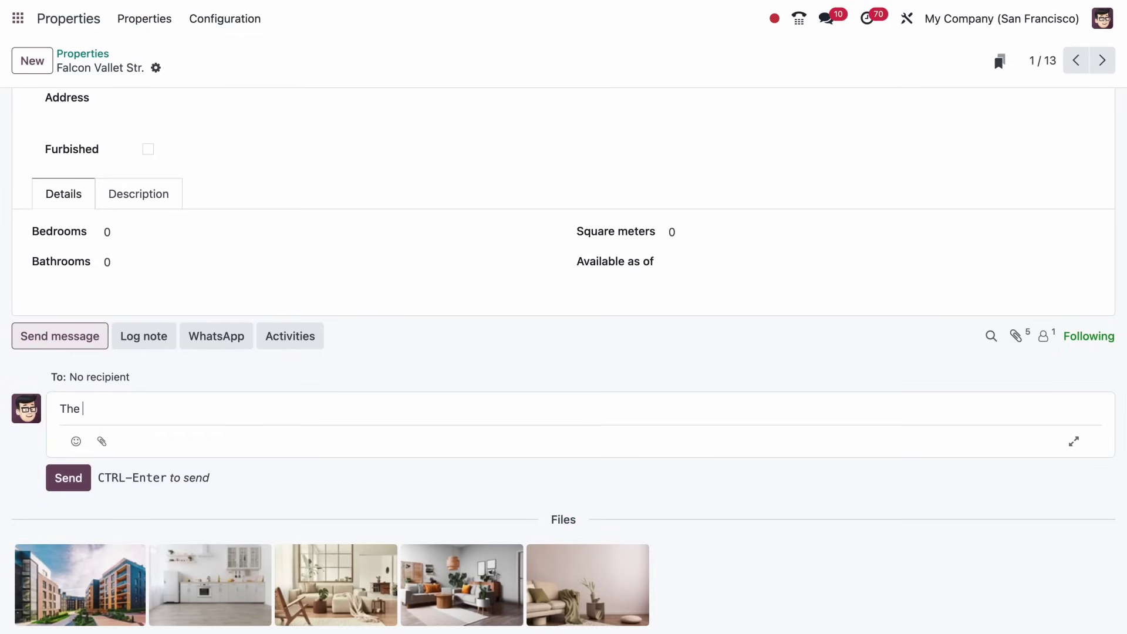
{"action": "type", "text": "The photos are great, congrats!"}
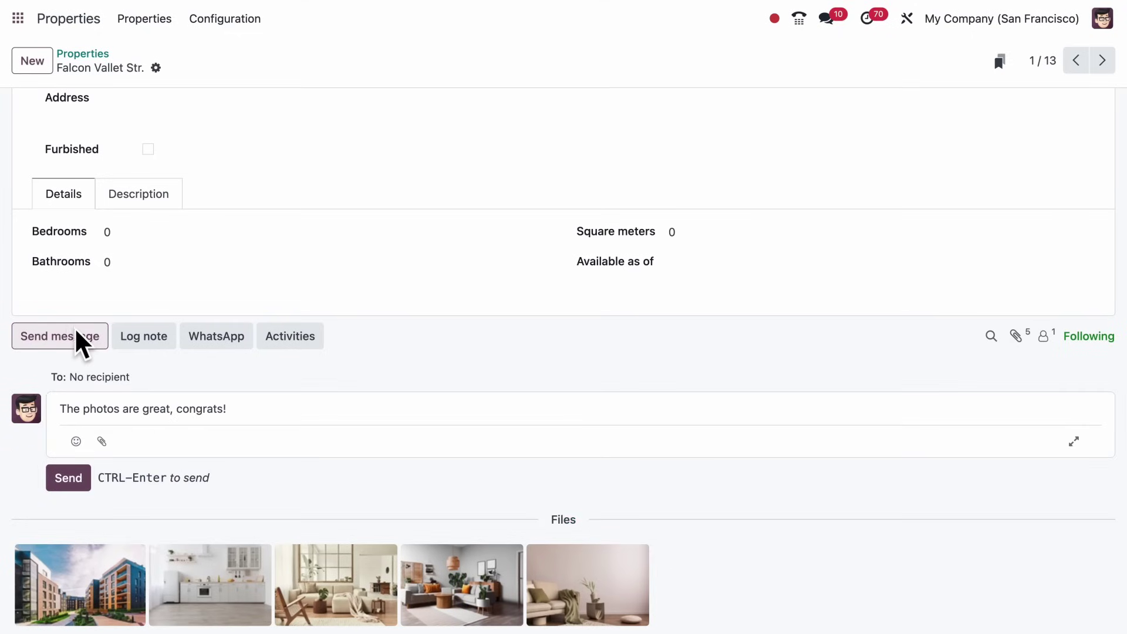
{"action": "left_click", "coordinate": [80, 475]}
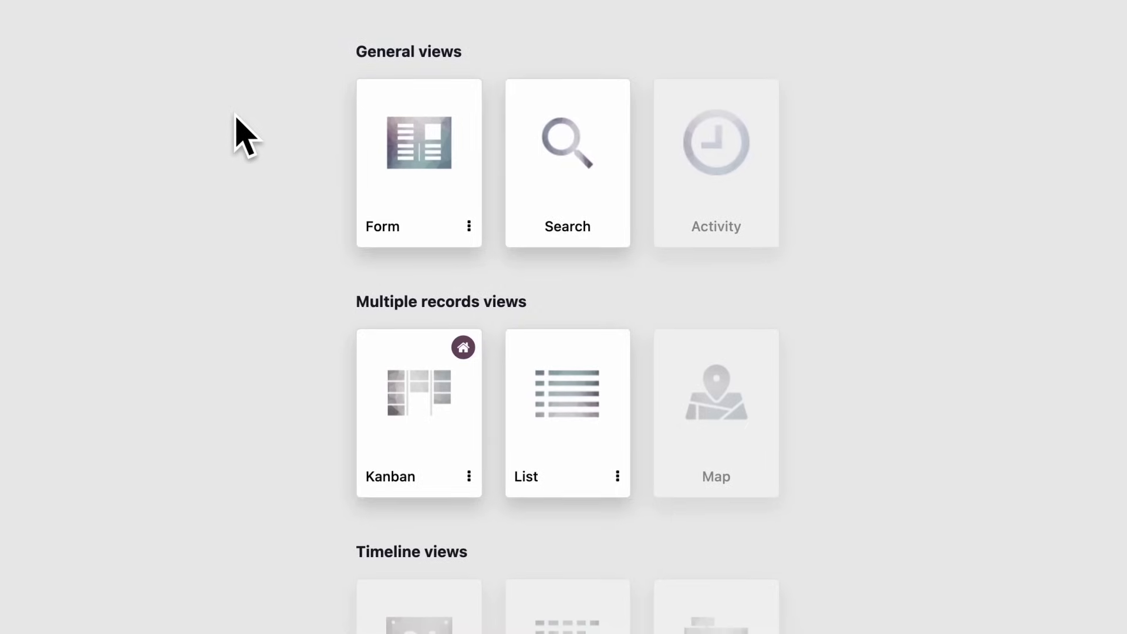
{"action": "scroll", "coordinate": [235, 115], "scroll_direction": "down", "scroll_amount": 5}
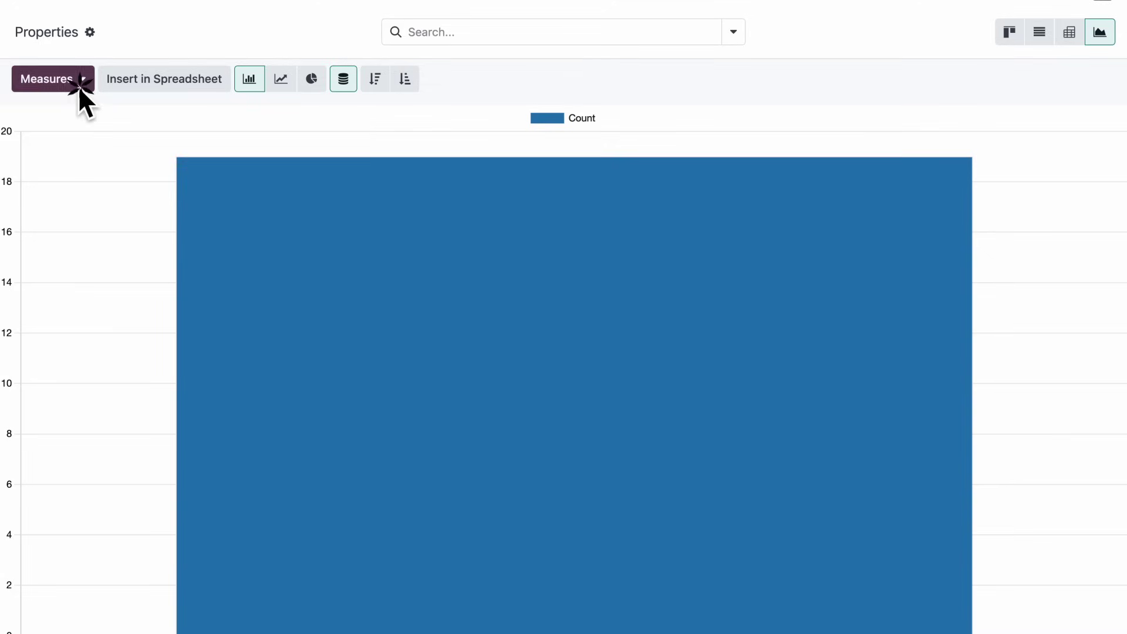
Chart Estimated Price grouped by Property Type in the graph view, shown as a pie chart
{"action": "left_click", "coordinate": [79, 85]}
{"action": "left_click", "coordinate": [119, 173]}
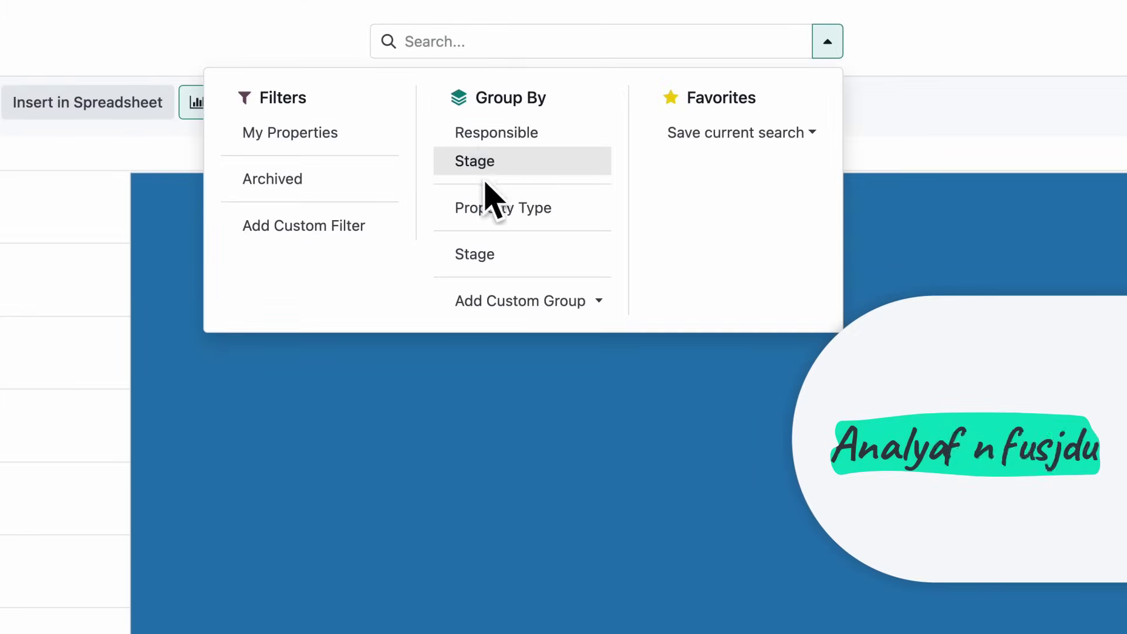
{"action": "left_click", "coordinate": [491, 211]}
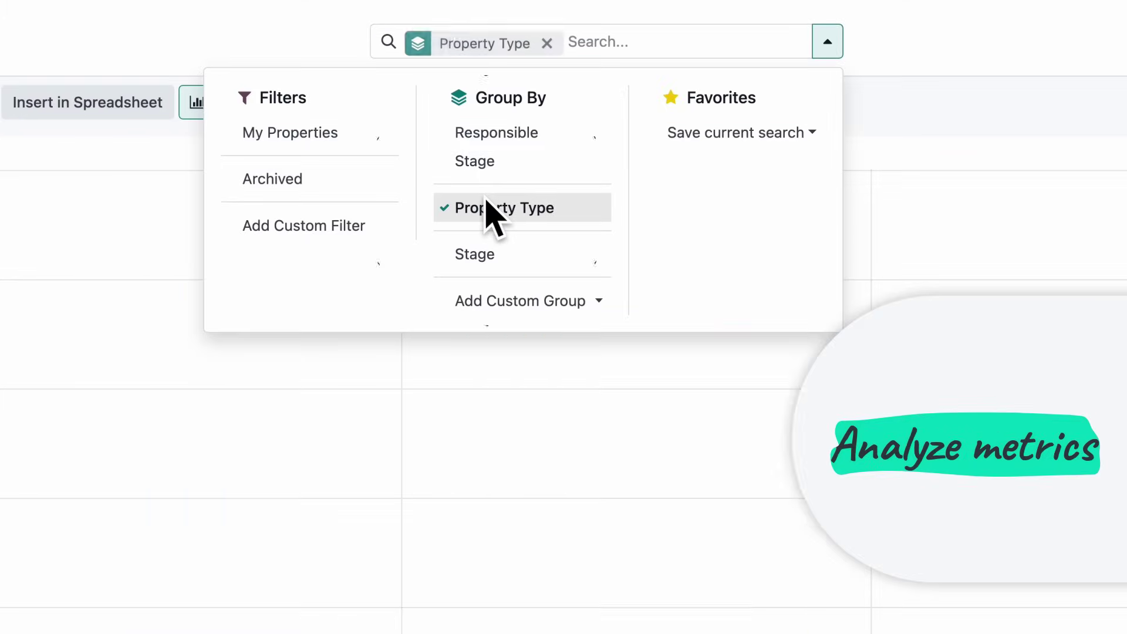
{"action": "left_click", "coordinate": [422, 352]}
{"action": "mouse_move", "coordinate": [226, 429]}
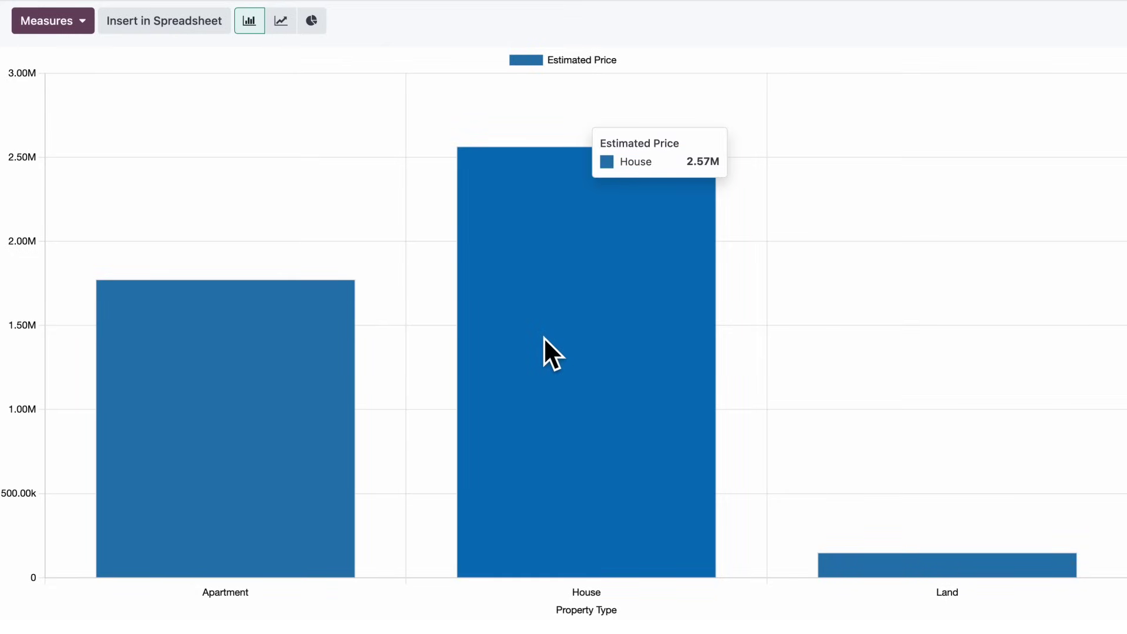
{"action": "left_click", "coordinate": [311, 21]}
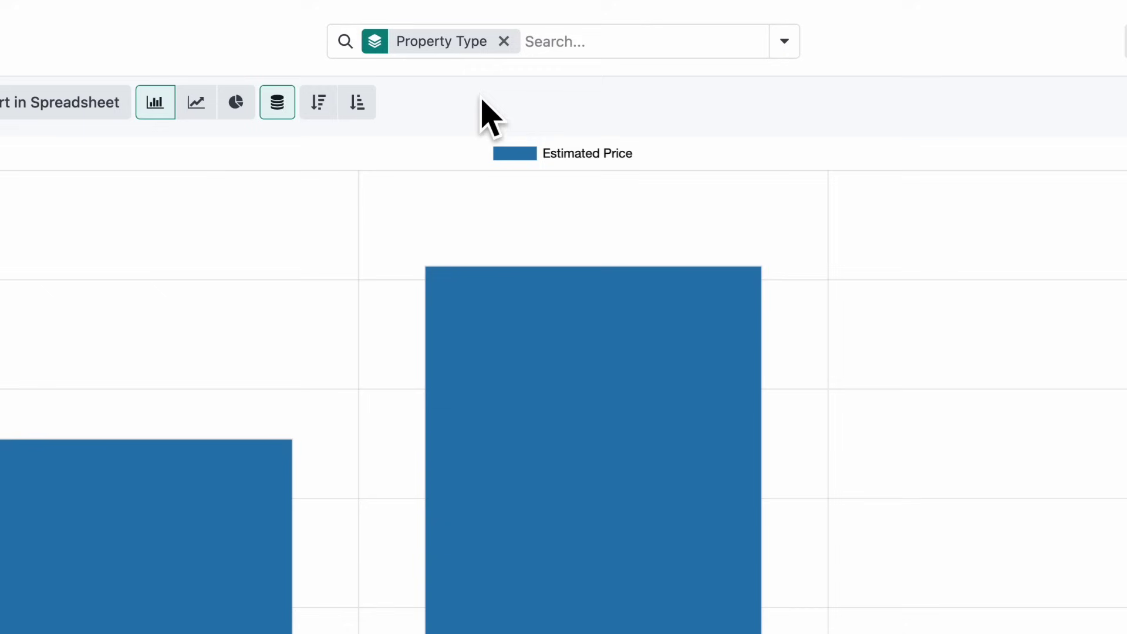
Subdivide each property type in the chart by Stage
{"action": "left_click", "coordinate": [582, 44]}
{"action": "left_click", "coordinate": [534, 257]}
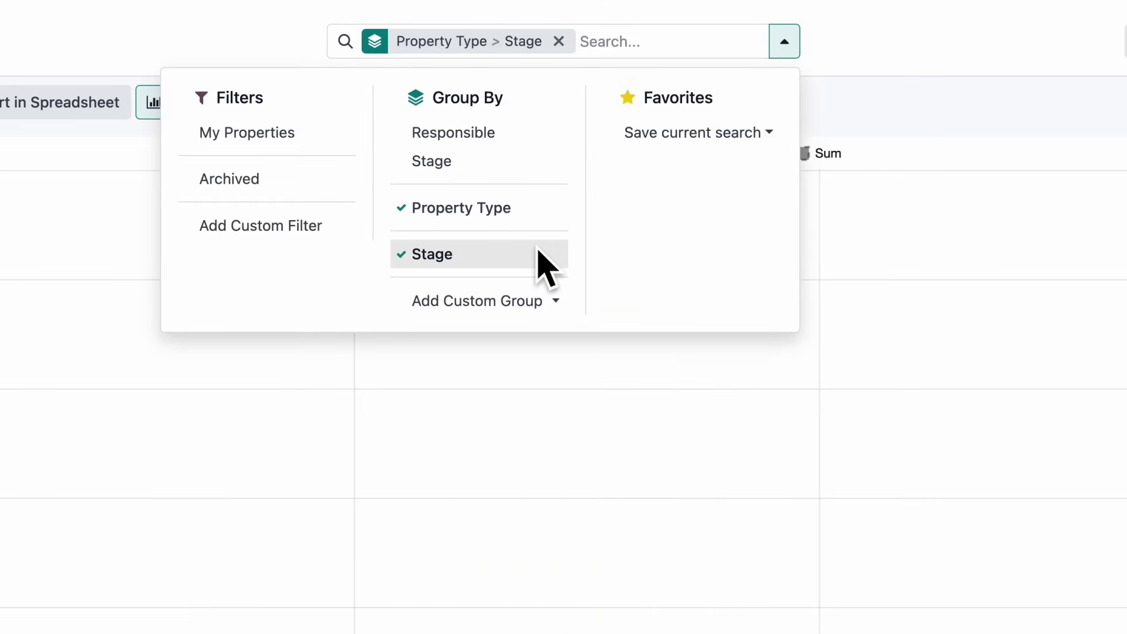
{"action": "left_click", "coordinate": [407, 408]}
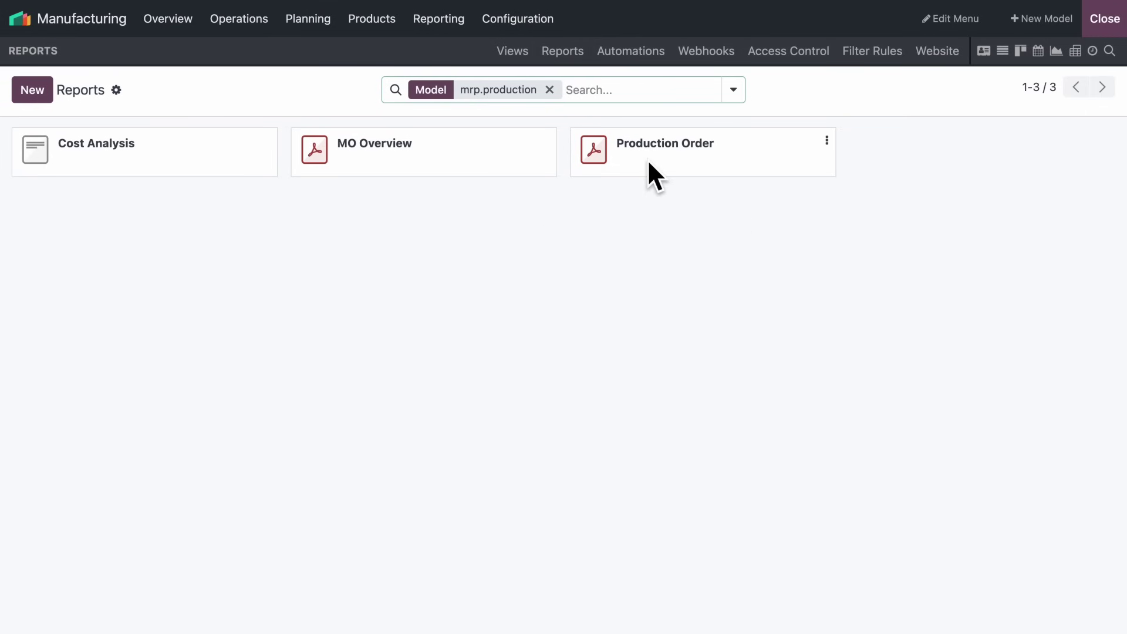
Make the MRP-001 title in the Production Order report a Header 1
{"action": "left_click", "coordinate": [647, 159]}
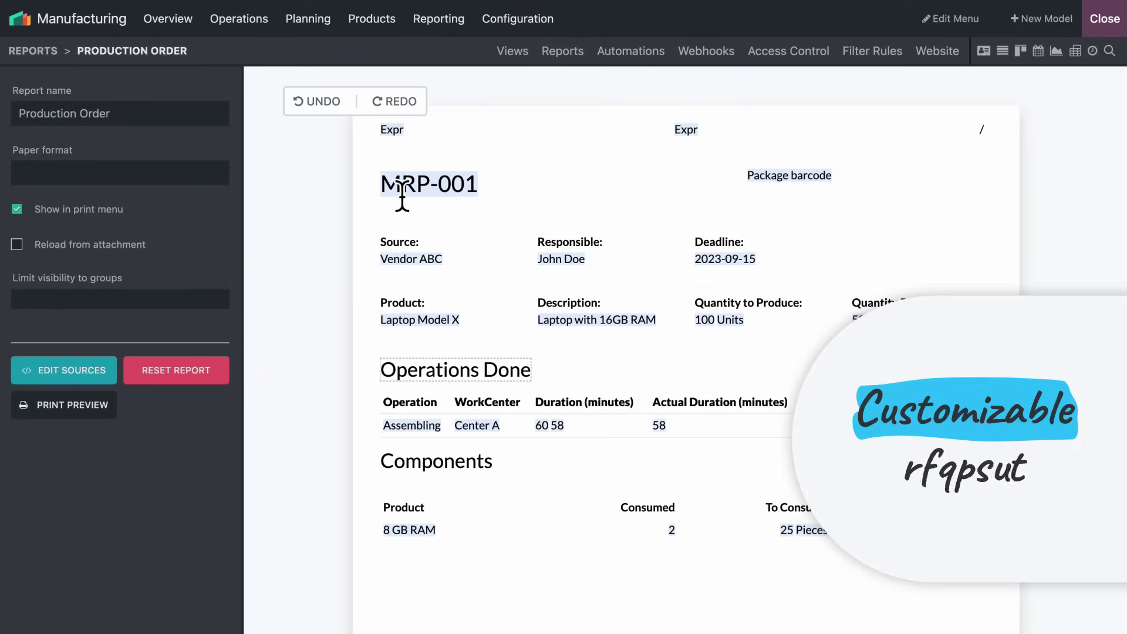
{"action": "left_click", "coordinate": [402, 190]}
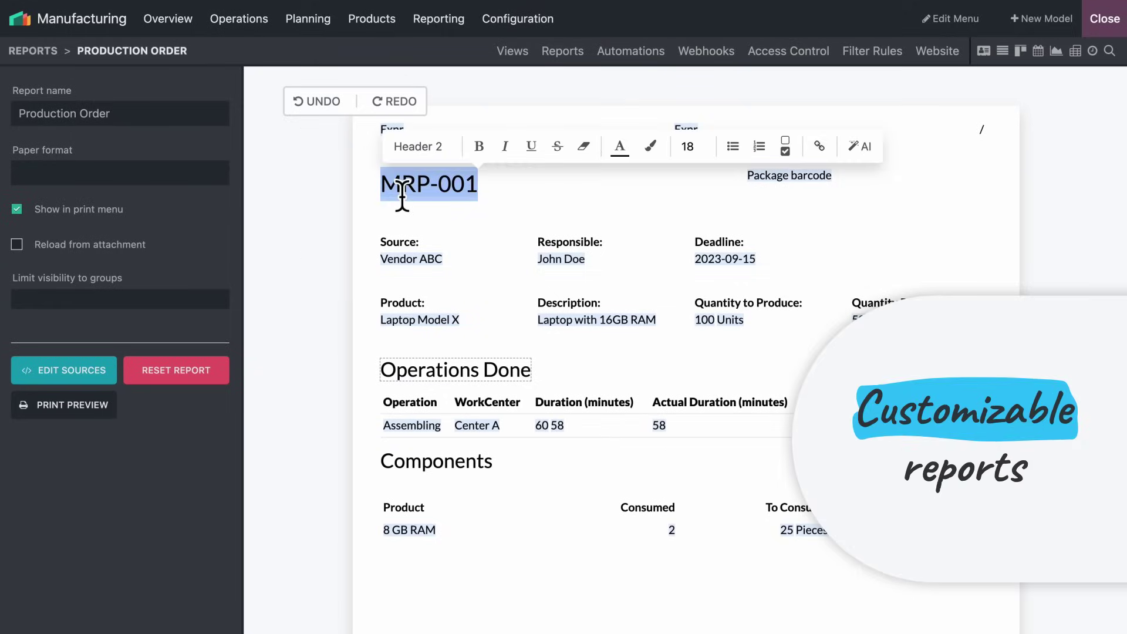
{"action": "left_click", "coordinate": [427, 148]}
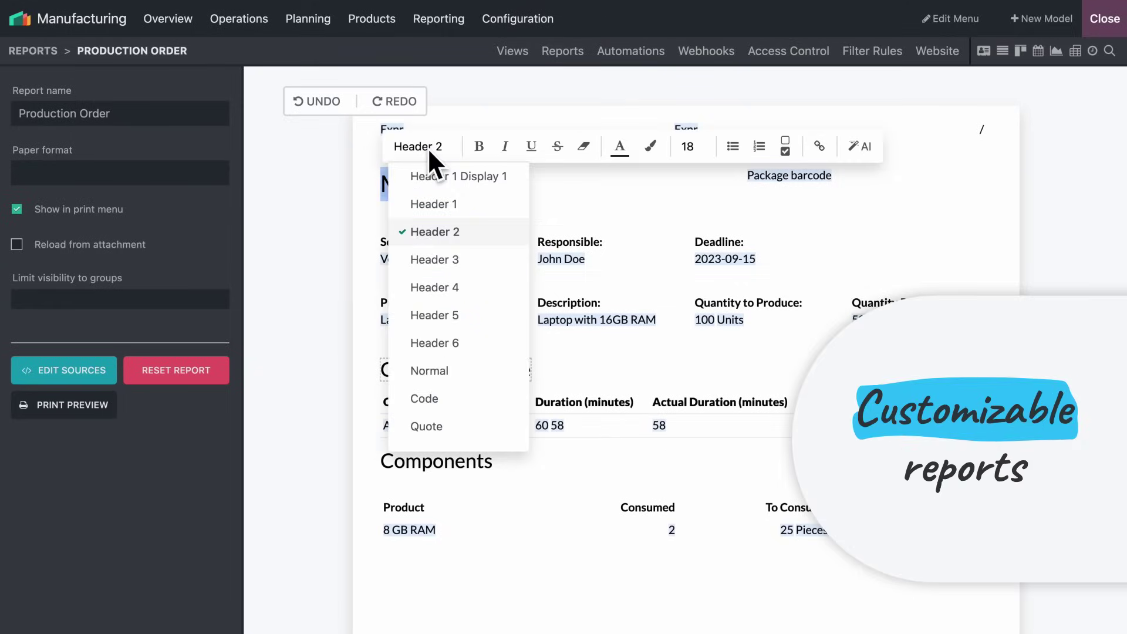
{"action": "left_click", "coordinate": [437, 204]}
Shorten the quantity labels to "To Produce:" and "Producing:"
{"action": "mouse_move", "coordinate": [749, 316]}
{"action": "left_mouse_down"}
{"action": "mouse_move", "coordinate": [718, 326]}
{"action": "mouse_move", "coordinate": [696, 315]}
{"action": "left_mouse_up"}
{"action": "type", "text": "T"}
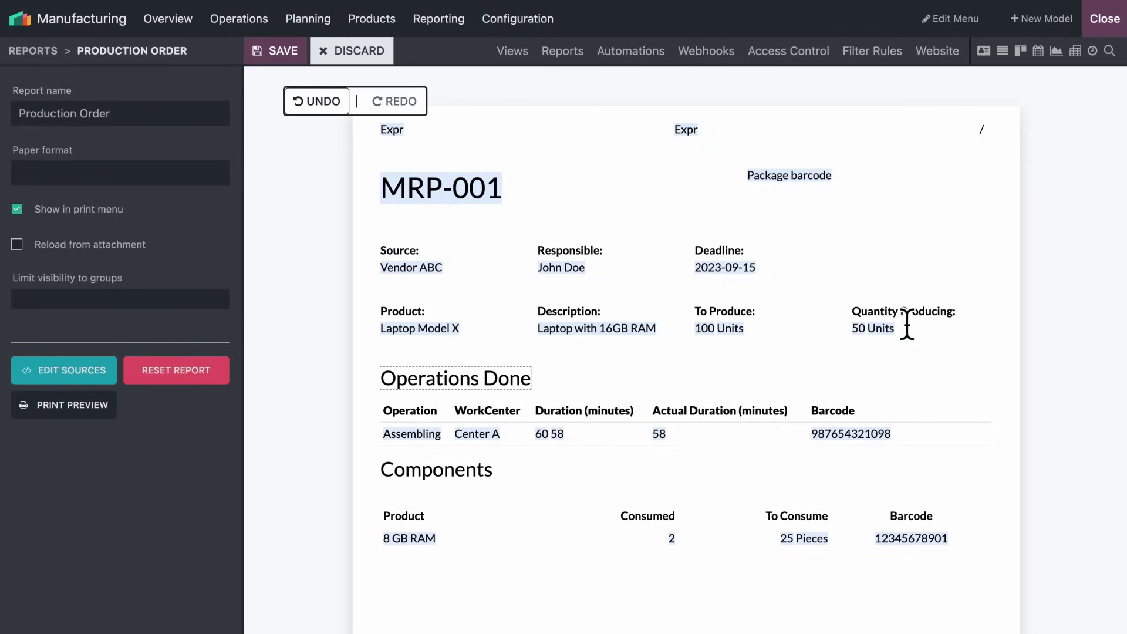
{"action": "left_click_drag", "start_coordinate": [851, 314], "coordinate": [897, 326]}
{"action": "key", "text": "BackSpace"}
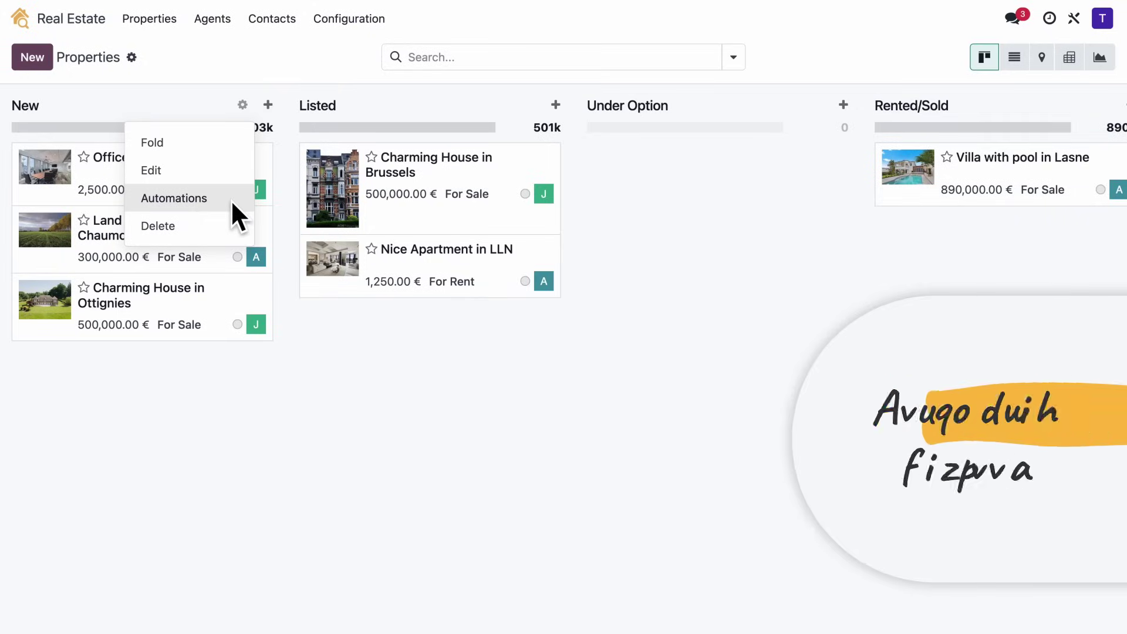
Start a new property automation rule with a Create Activity action
{"action": "left_click", "coordinate": [232, 201]}
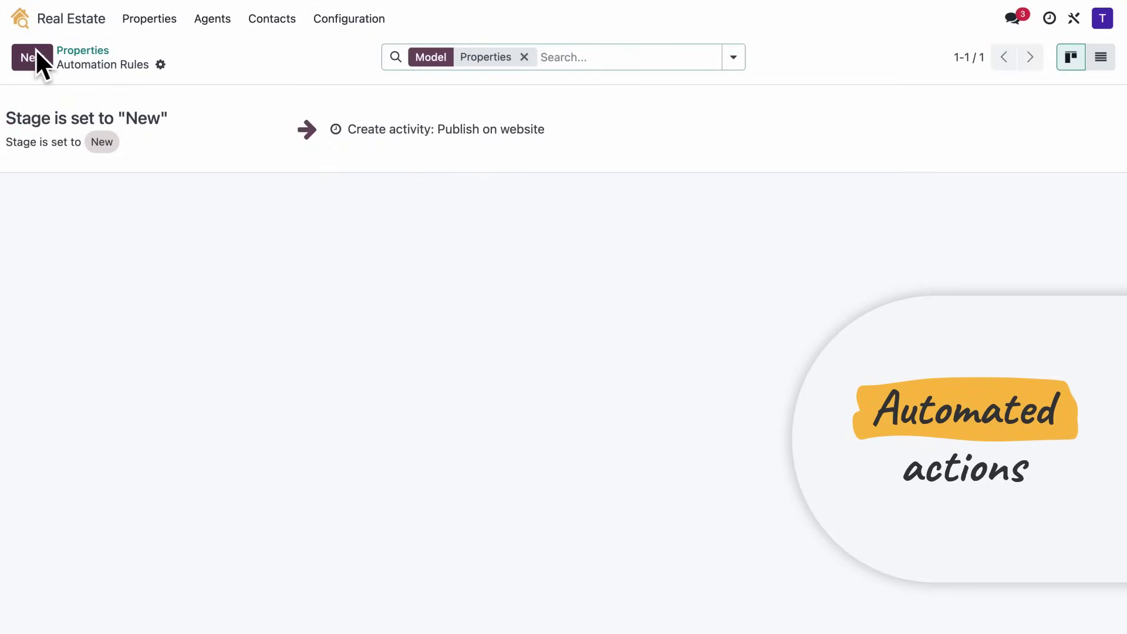
{"action": "left_click", "coordinate": [56, 141]}
{"action": "left_click", "coordinate": [79, 256]}
{"action": "left_click", "coordinate": [243, 332]}
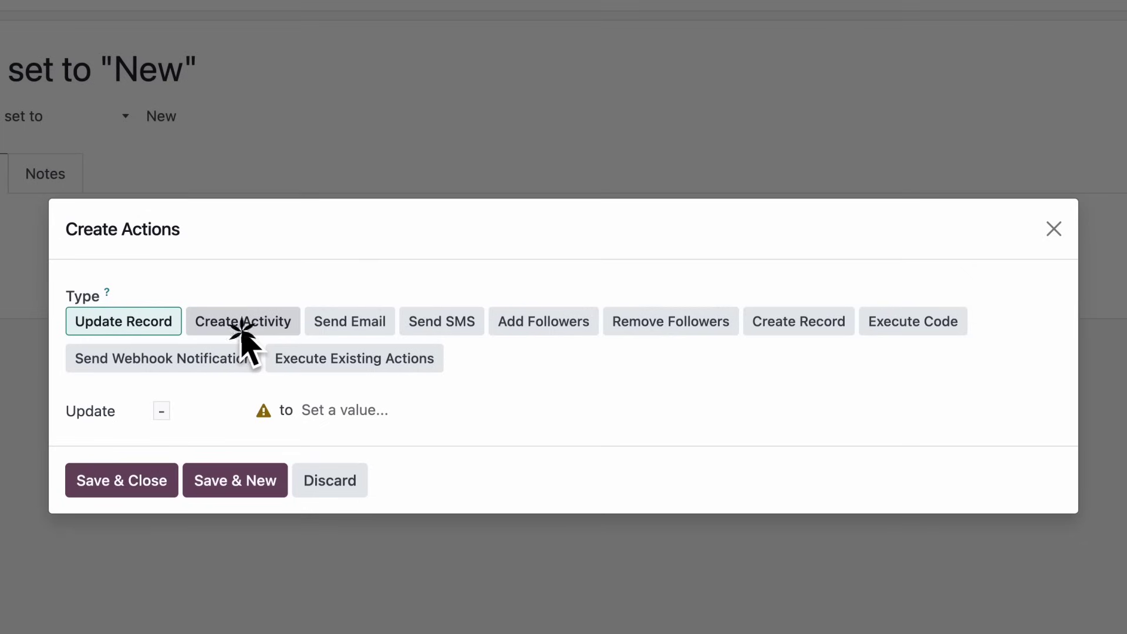
Configure a To-Do "Publish on website" due in 3 days, assigned to the record's Dynamic User
{"action": "left_click", "coordinate": [318, 296]}
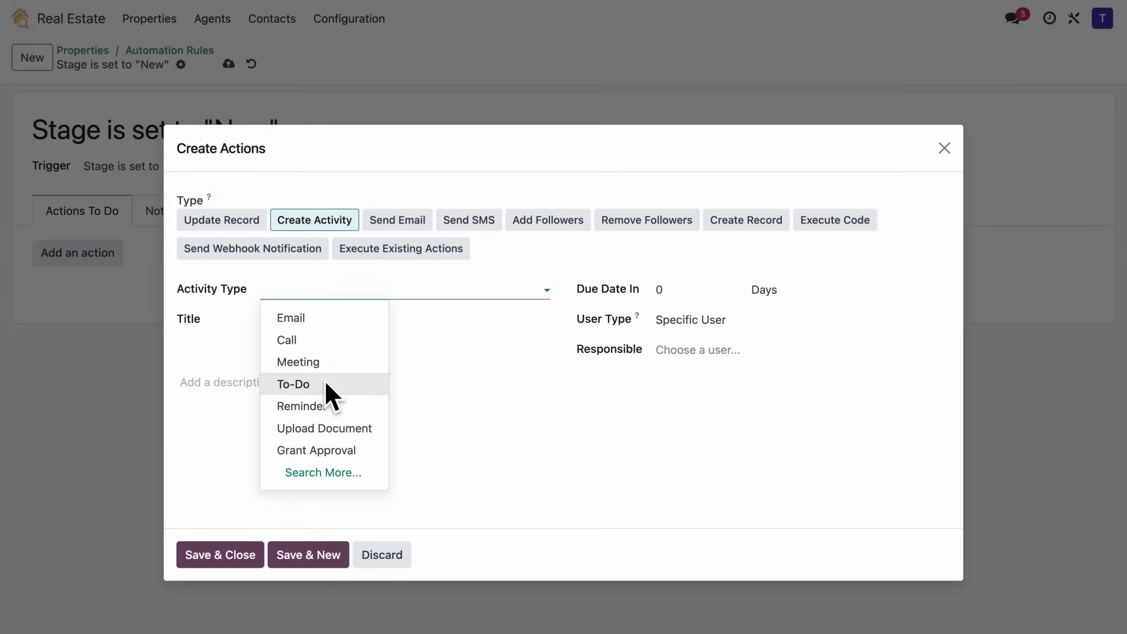
{"action": "left_click", "coordinate": [326, 385]}
{"action": "left_click", "coordinate": [335, 326]}
{"action": "type", "text": "Publ"}
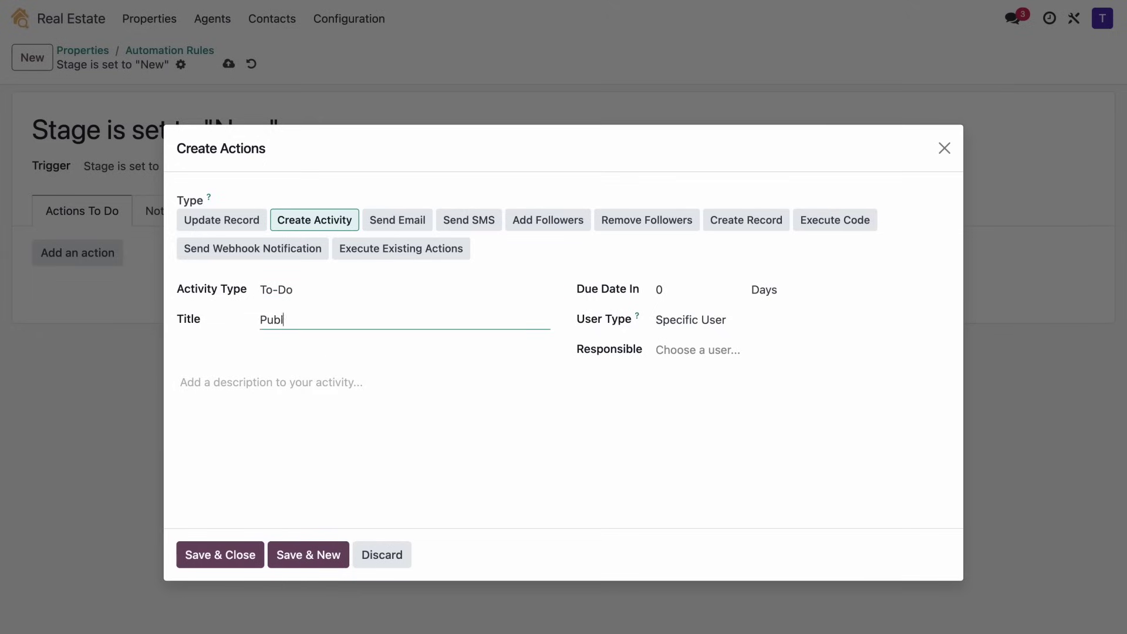
{"action": "type", "text": "ish on website"}
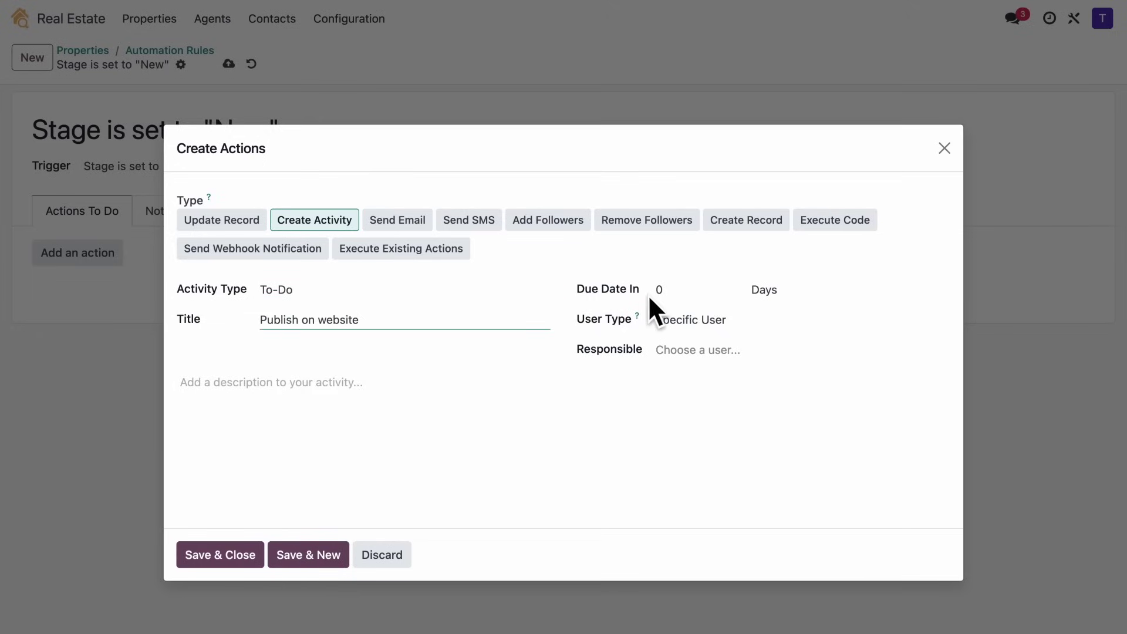
{"action": "left_click", "coordinate": [674, 289]}
{"action": "type", "text": "3"}
{"action": "left_click", "coordinate": [674, 319]}
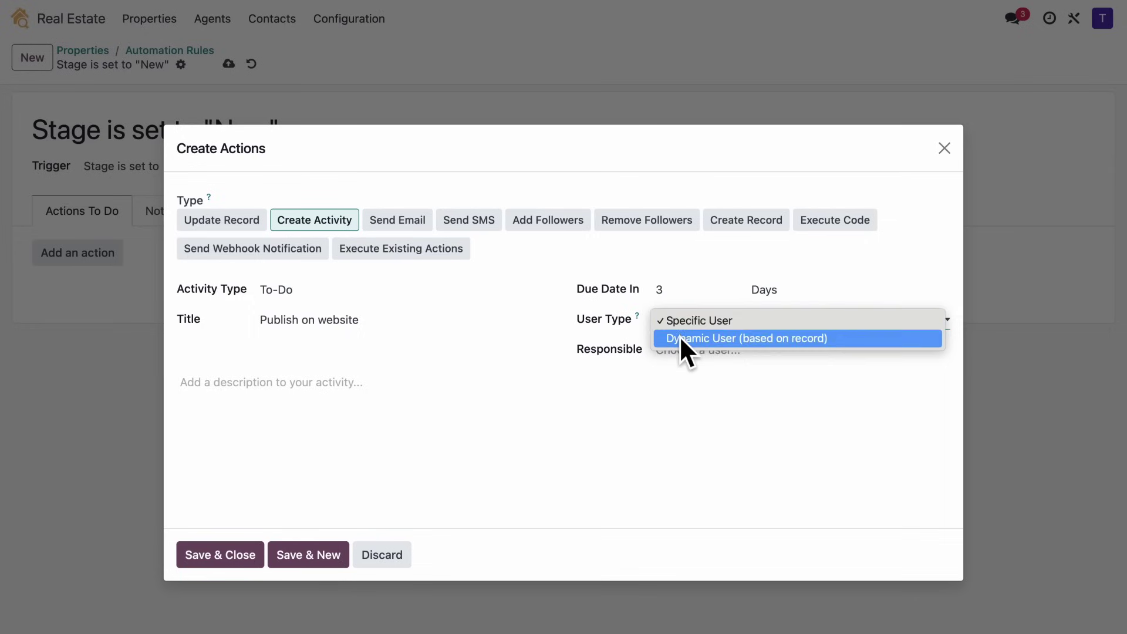
{"action": "left_click", "coordinate": [680, 338]}
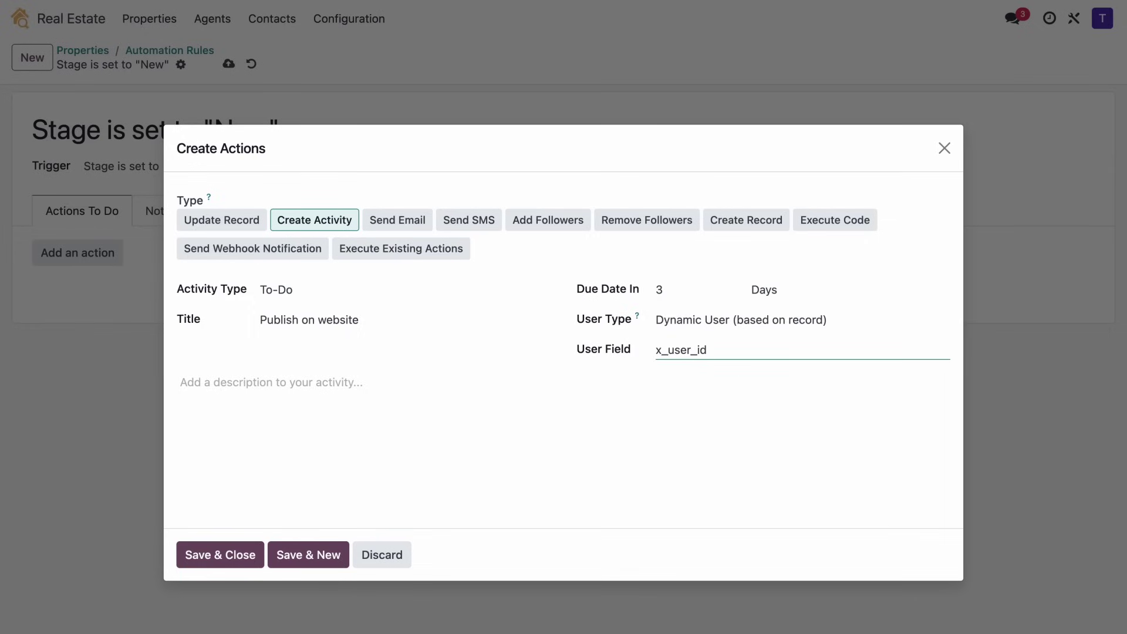